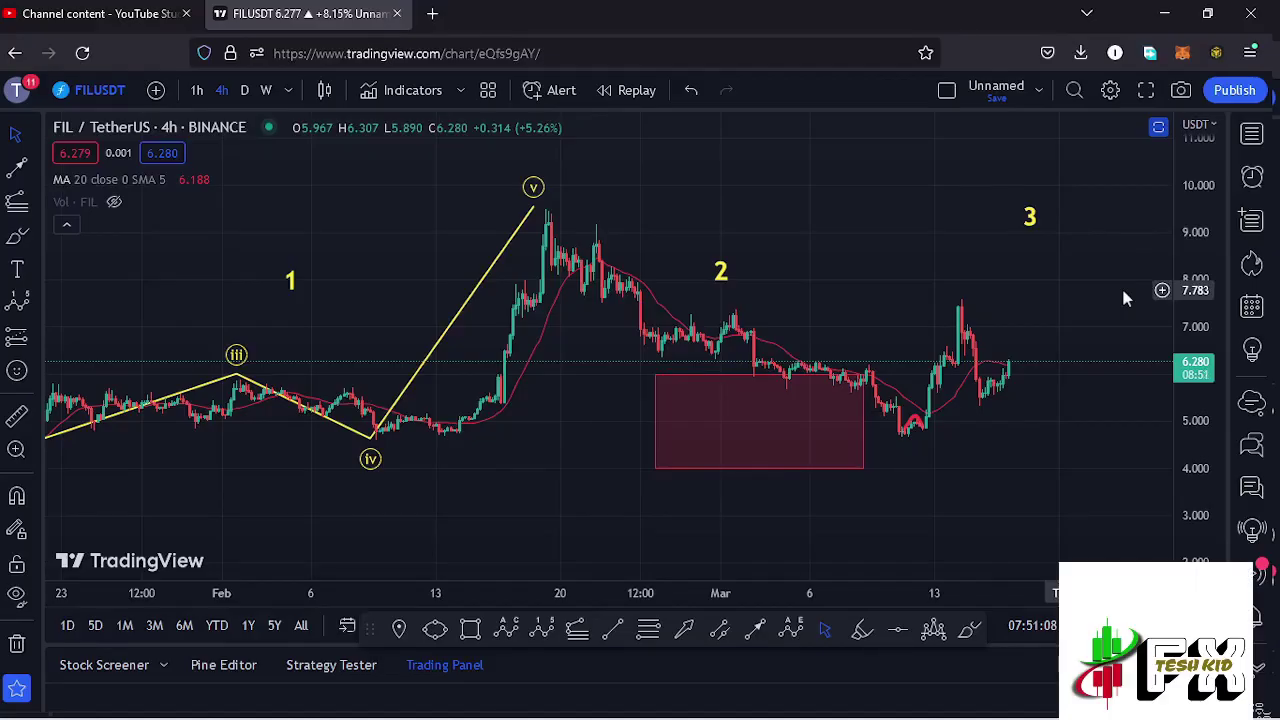
Reframe the 4h FIL/USDT chart and nudge the '2' text label a little down and right.
{"action": "scroll", "coordinate": [995, 333], "scroll_direction": "up", "scroll_amount": 1}
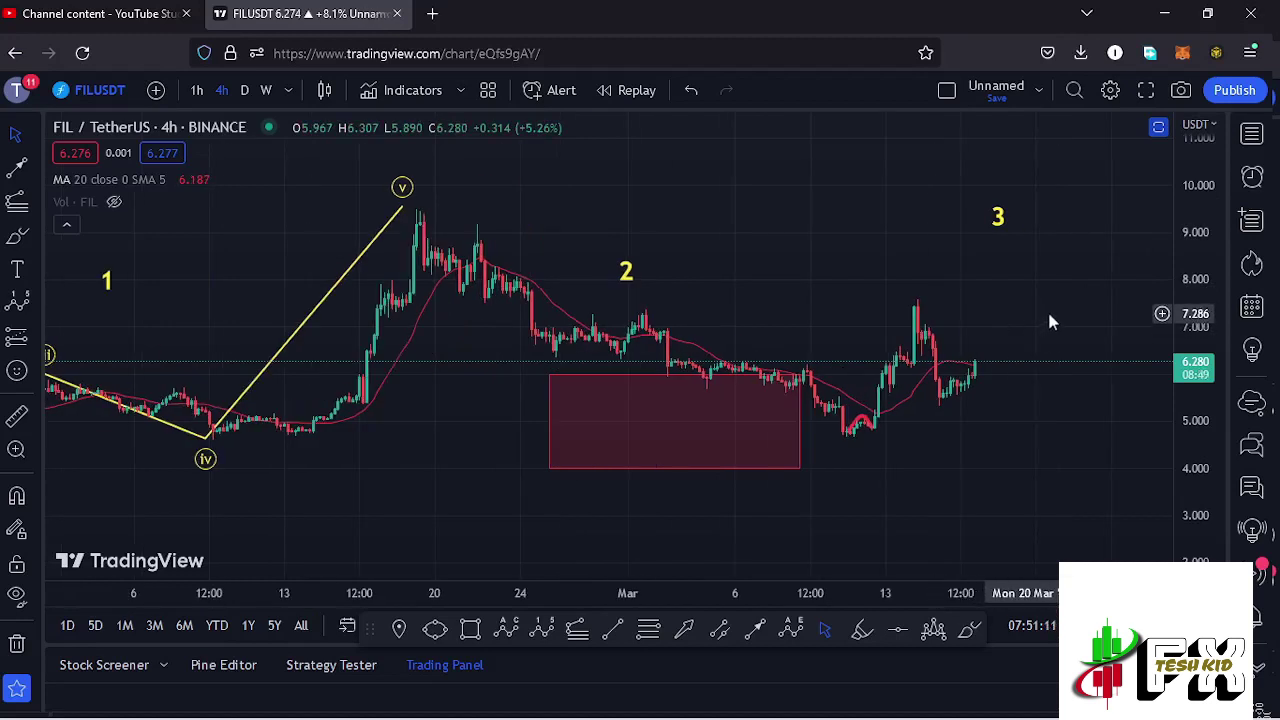
{"action": "left_click_drag", "start_coordinate": [1045, 314], "coordinate": [1022, 308]}
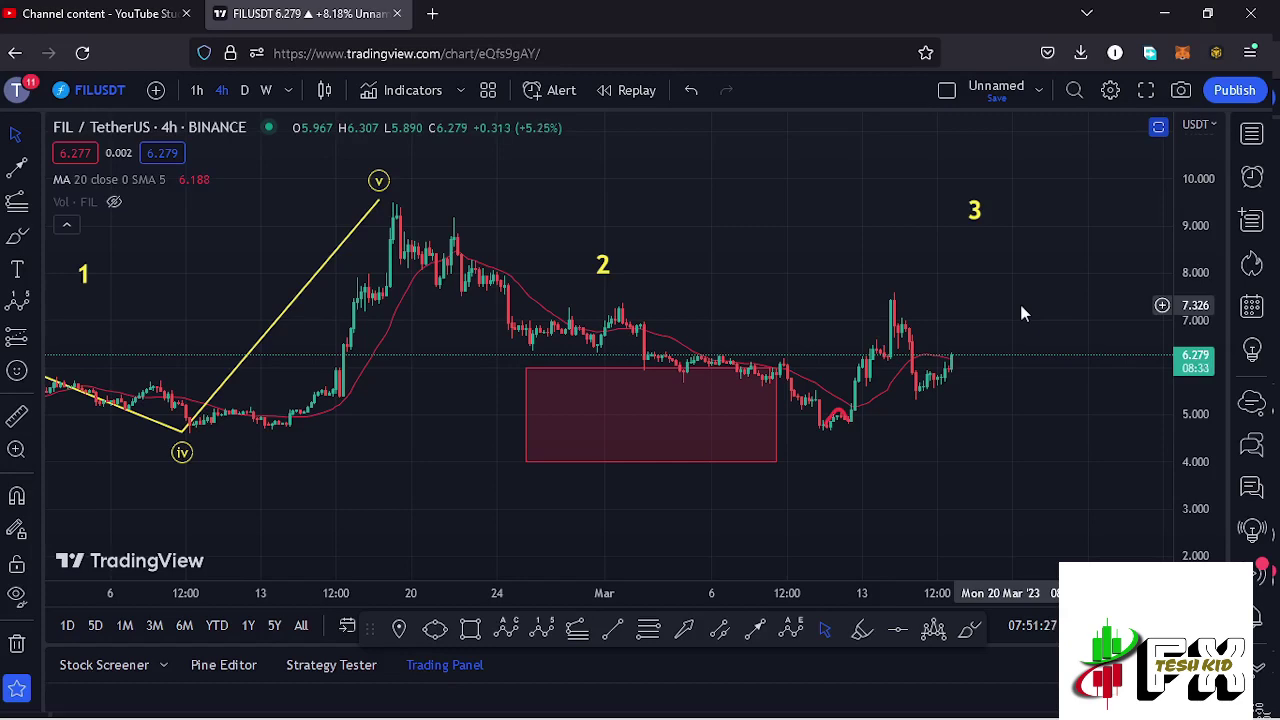
{"action": "scroll", "coordinate": [1020, 314], "scroll_direction": "down", "scroll_amount": 2}
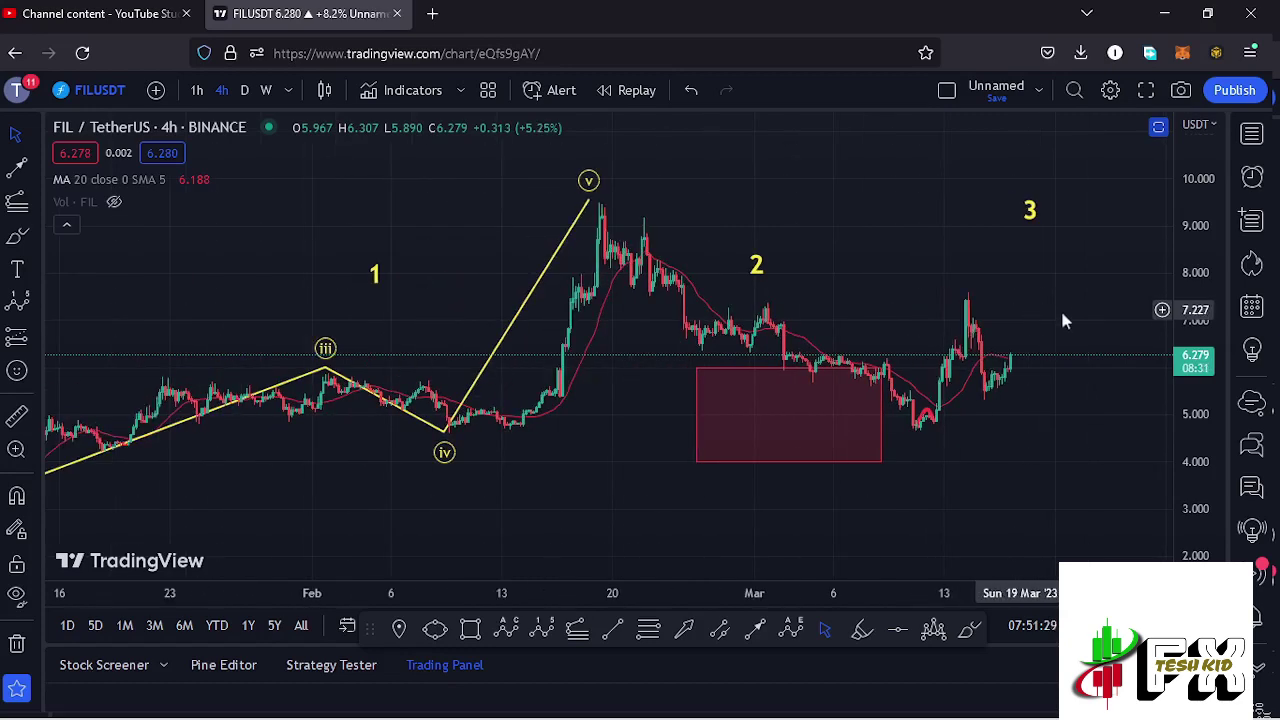
{"action": "left_click_drag", "start_coordinate": [1093, 321], "coordinate": [1035, 313]}
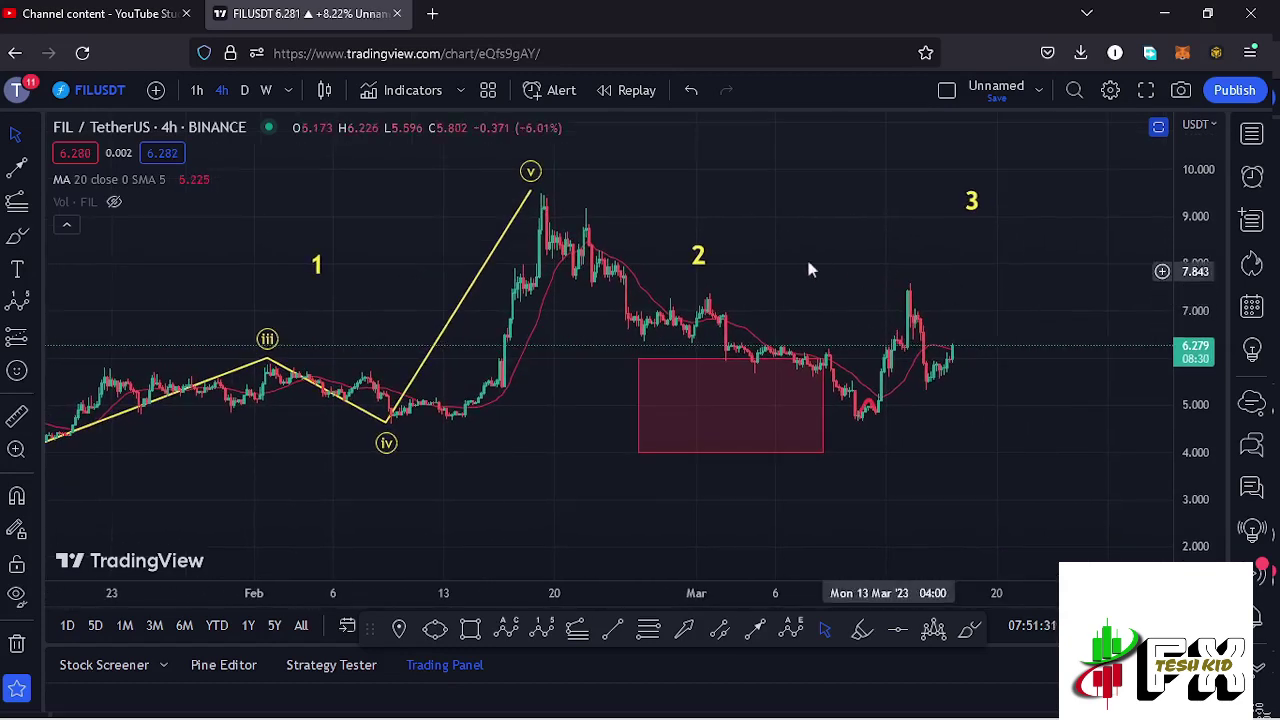
{"action": "left_click", "coordinate": [698, 258]}
{"action": "left_click_drag", "start_coordinate": [700, 260], "coordinate": [706, 262]}
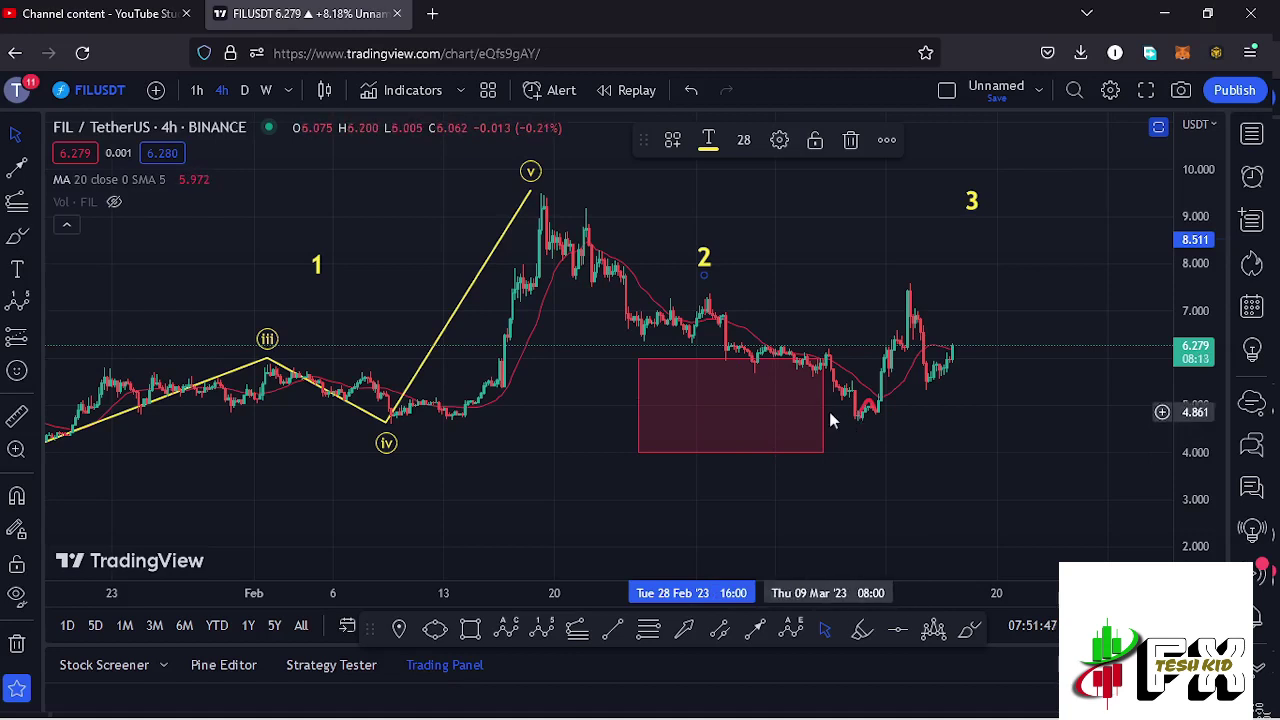
Stretch the red rectangle's right edge out to about 10–11 March, then deselect it.
{"action": "mouse_move", "coordinate": [831, 406]}
{"action": "left_mouse_down"}
{"action": "mouse_move", "coordinate": [916, 414]}
{"action": "mouse_move", "coordinate": [814, 417]}
{"action": "mouse_move", "coordinate": [876, 415]}
{"action": "mouse_move", "coordinate": [849, 425]}
{"action": "left_mouse_up"}
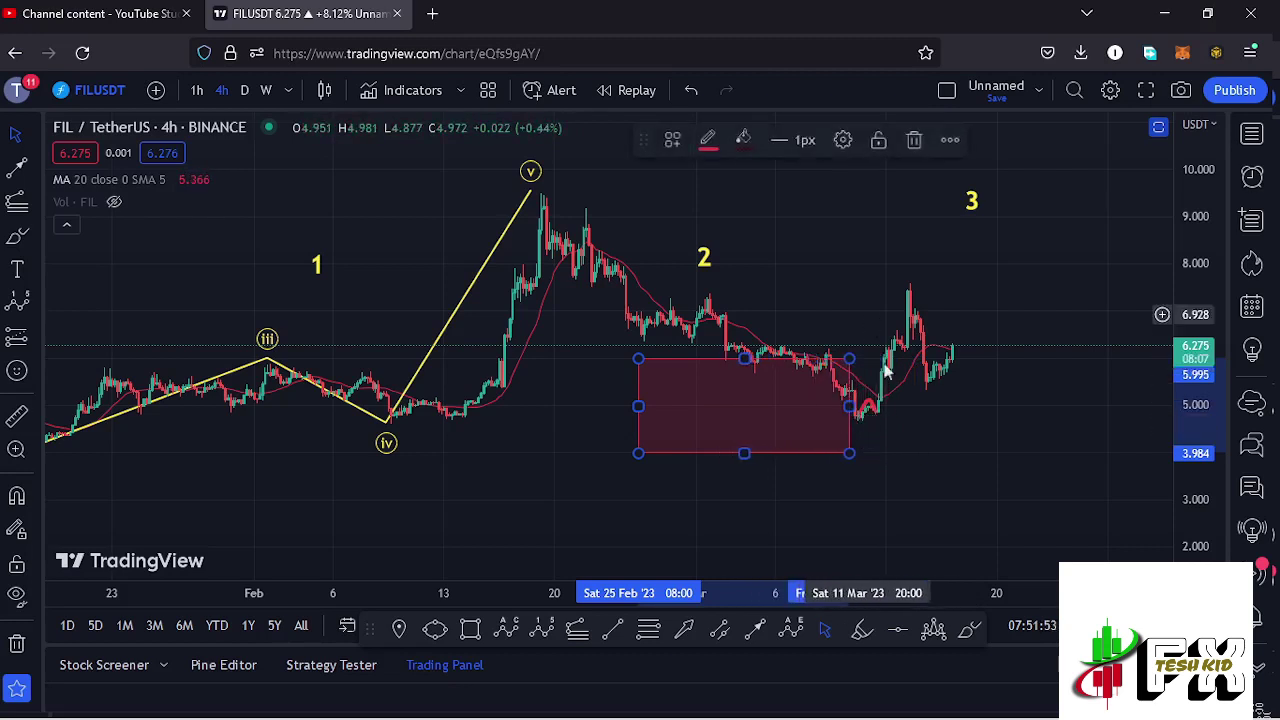
{"action": "left_click_drag", "start_coordinate": [1024, 272], "coordinate": [965, 316]}
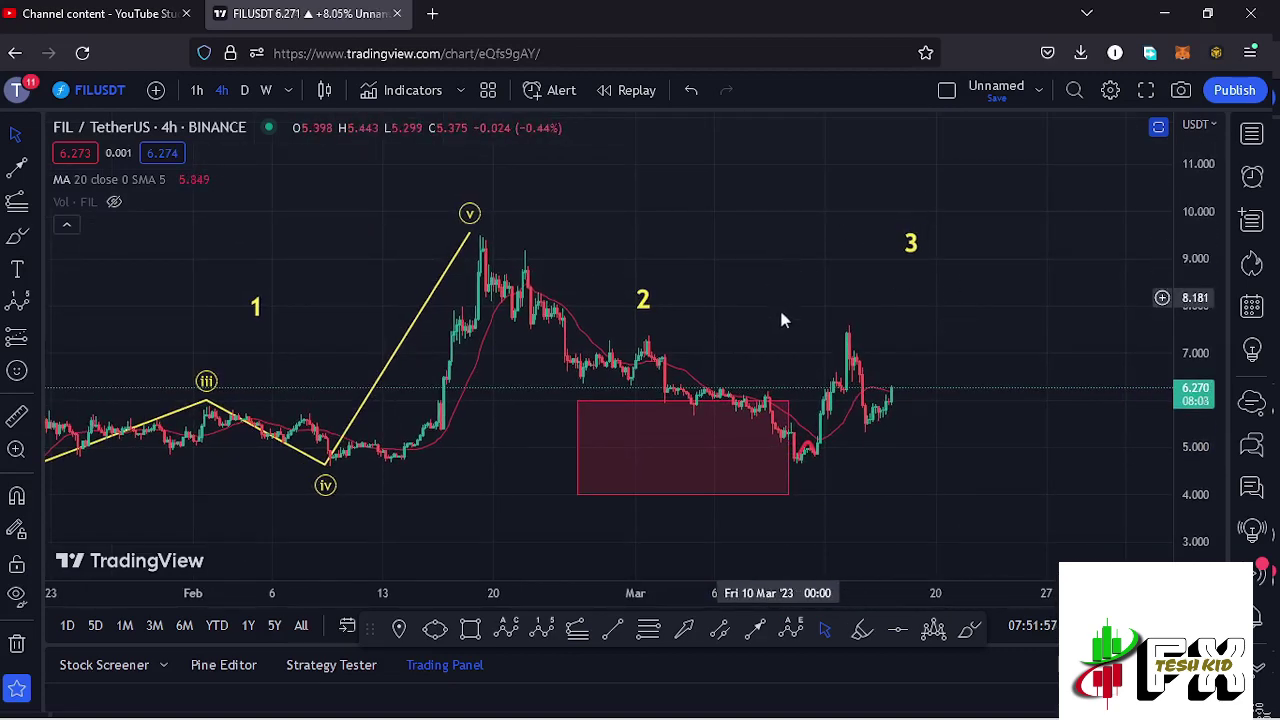
Zoom out, compress the price scale and move the wave 3 label slightly up.
{"action": "scroll", "coordinate": [780, 320], "scroll_direction": "down", "scroll_amount": 6}
{"action": "left_click_drag", "start_coordinate": [1019, 297], "coordinate": [934, 279]}
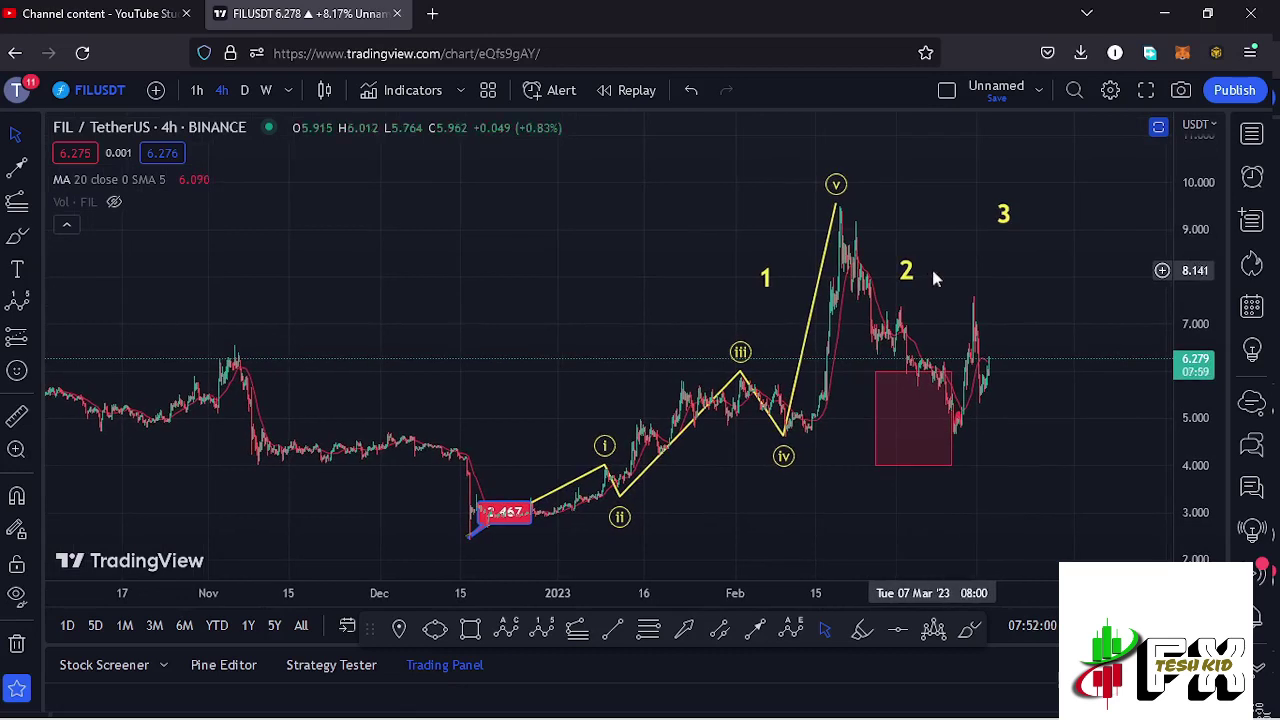
{"action": "left_click_drag", "start_coordinate": [1196, 236], "coordinate": [1193, 246]}
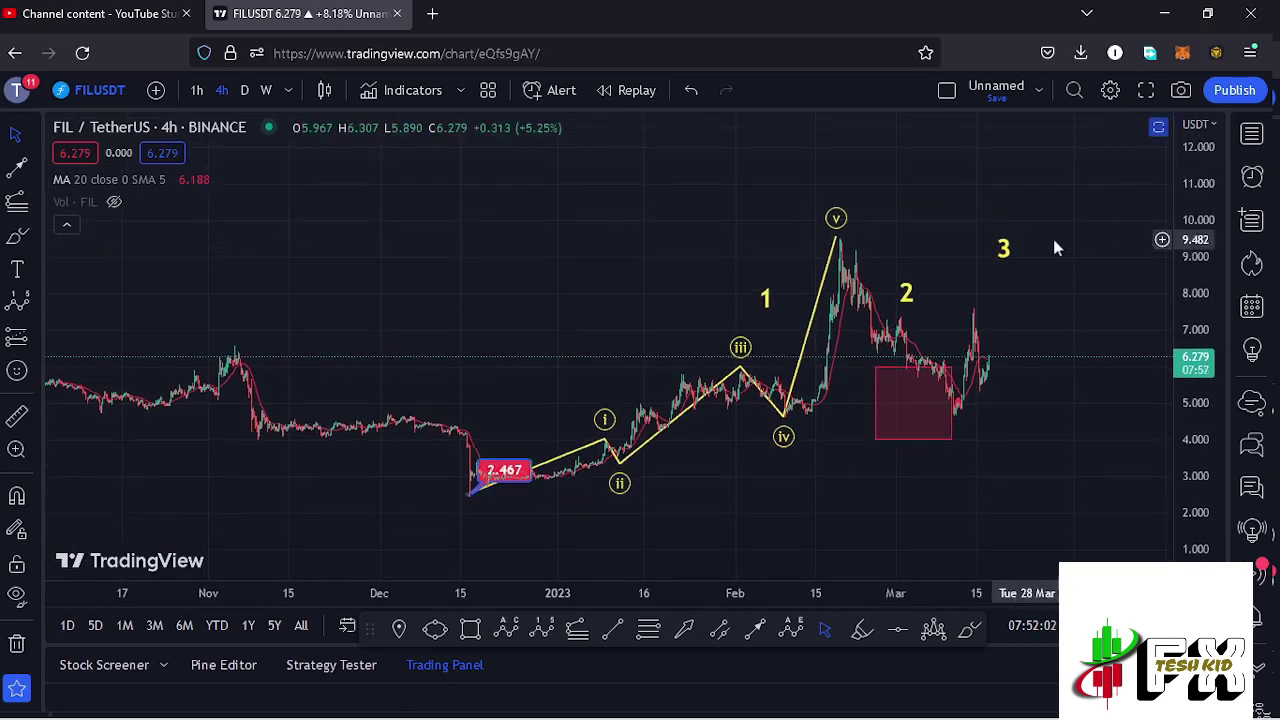
{"action": "left_click_drag", "start_coordinate": [1005, 255], "coordinate": [1012, 241]}
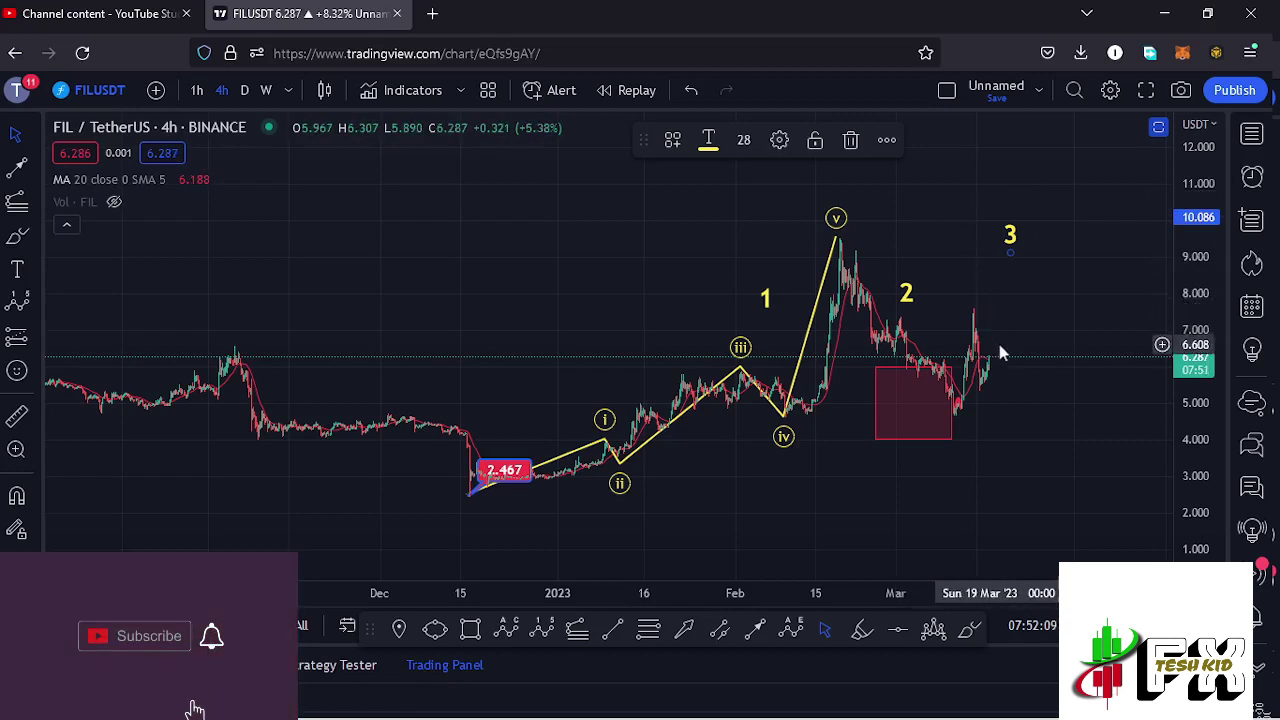
Enlarge the wave 1 text note to font size 28 to match the other wave numbers.
{"action": "scroll", "coordinate": [997, 339], "scroll_direction": "up", "scroll_amount": 2}
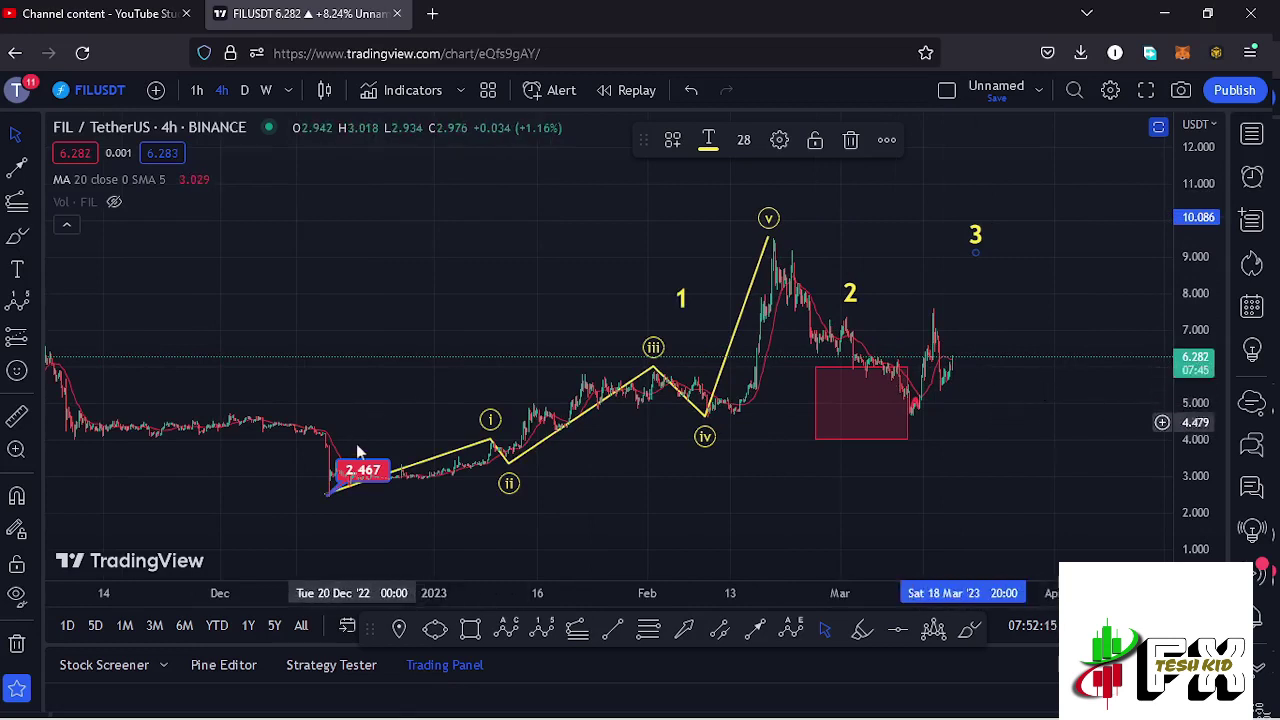
{"action": "left_click", "coordinate": [366, 478]}
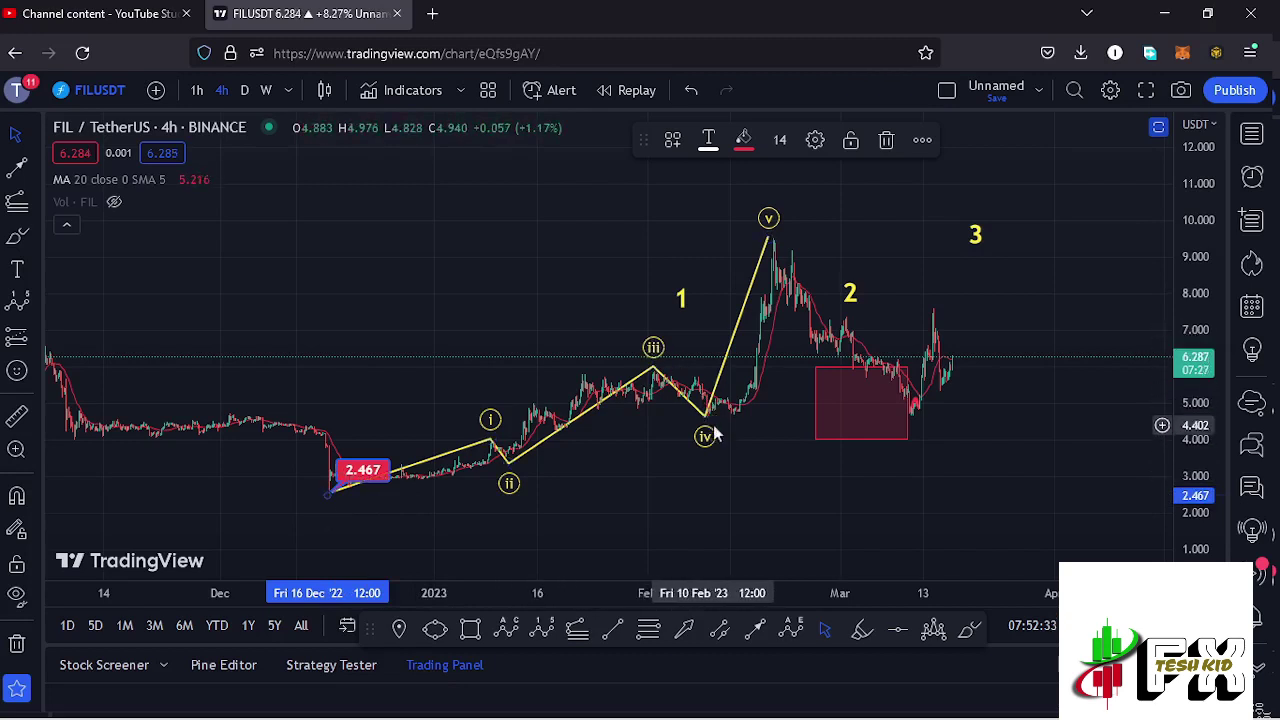
{"action": "left_click", "coordinate": [672, 291]}
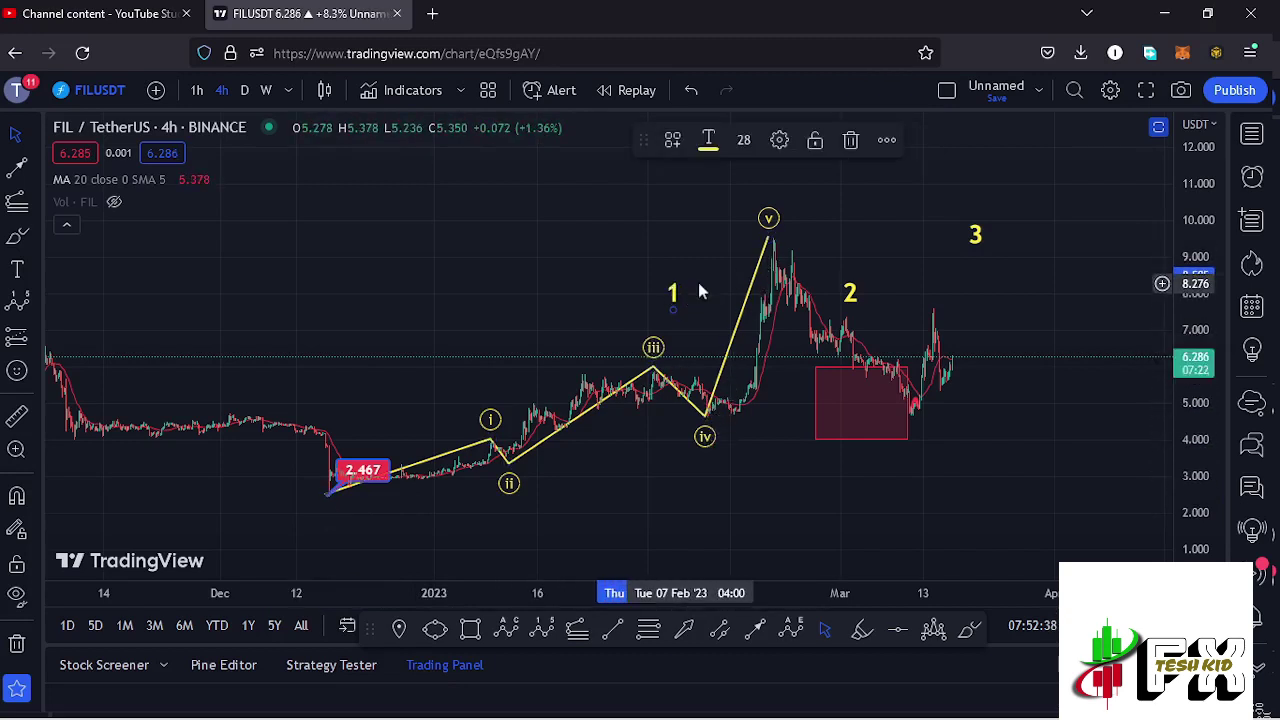
{"action": "left_click_drag", "start_coordinate": [706, 288], "coordinate": [681, 271]}
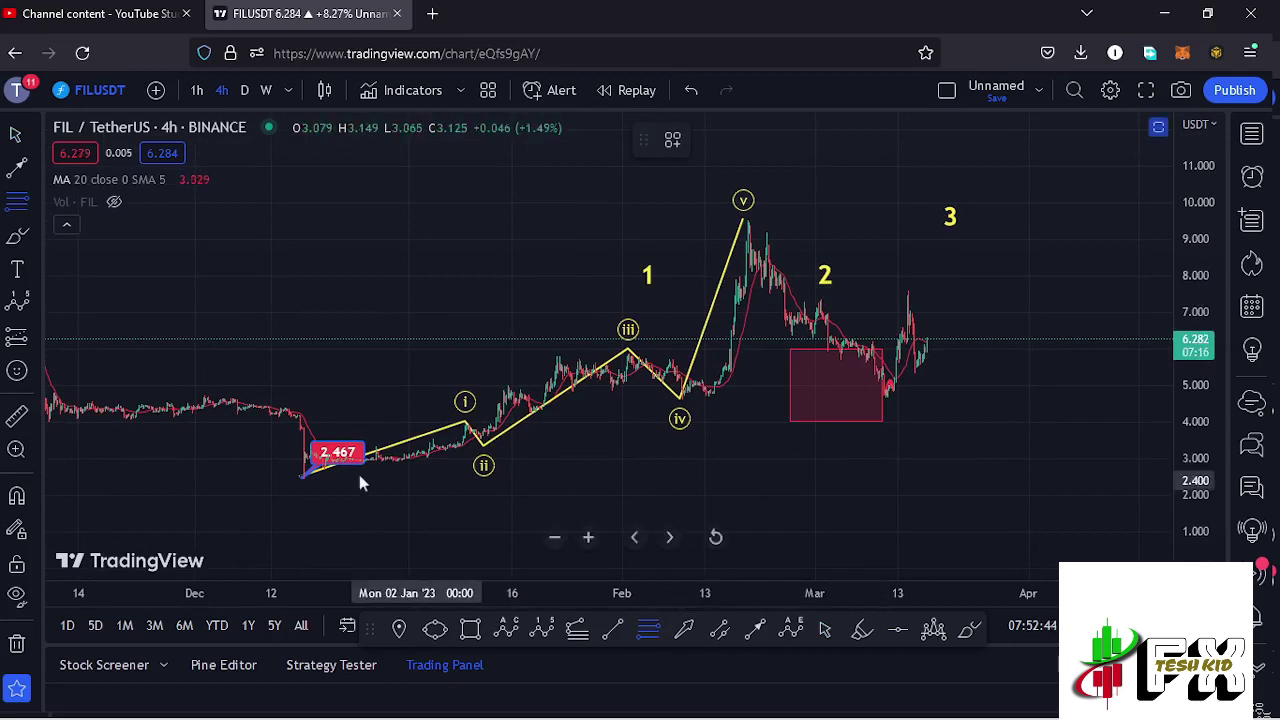
{"action": "left_click", "coordinate": [305, 477]}
{"action": "left_click", "coordinate": [1003, 217]}
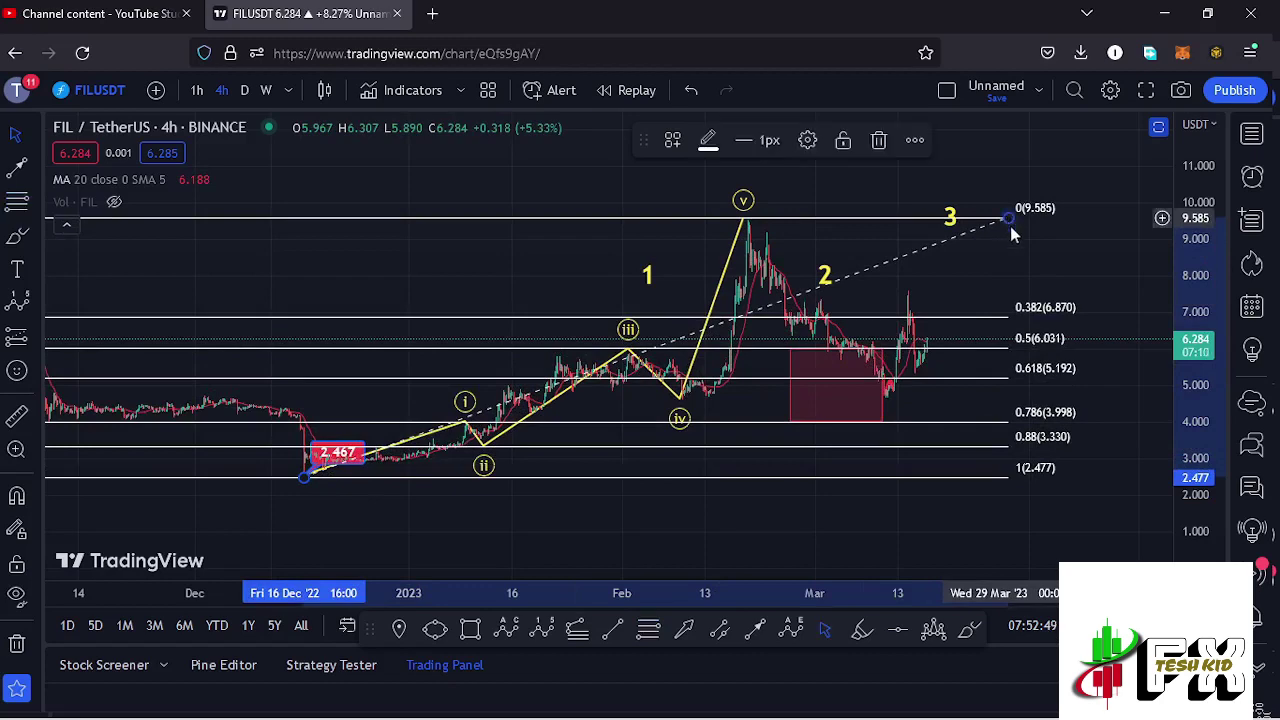
{"action": "left_click_drag", "start_coordinate": [771, 379], "coordinate": [691, 409]}
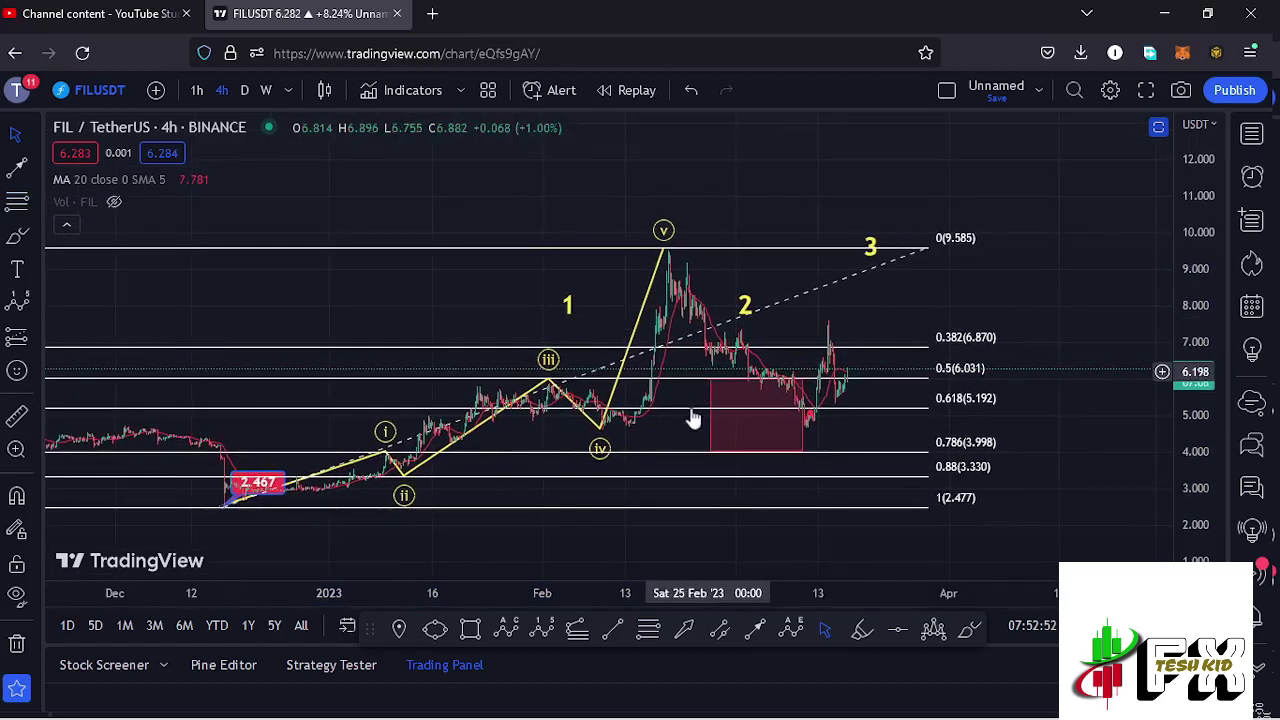
{"action": "left_click", "coordinate": [930, 248]}
{"action": "left_click", "coordinate": [879, 140]}
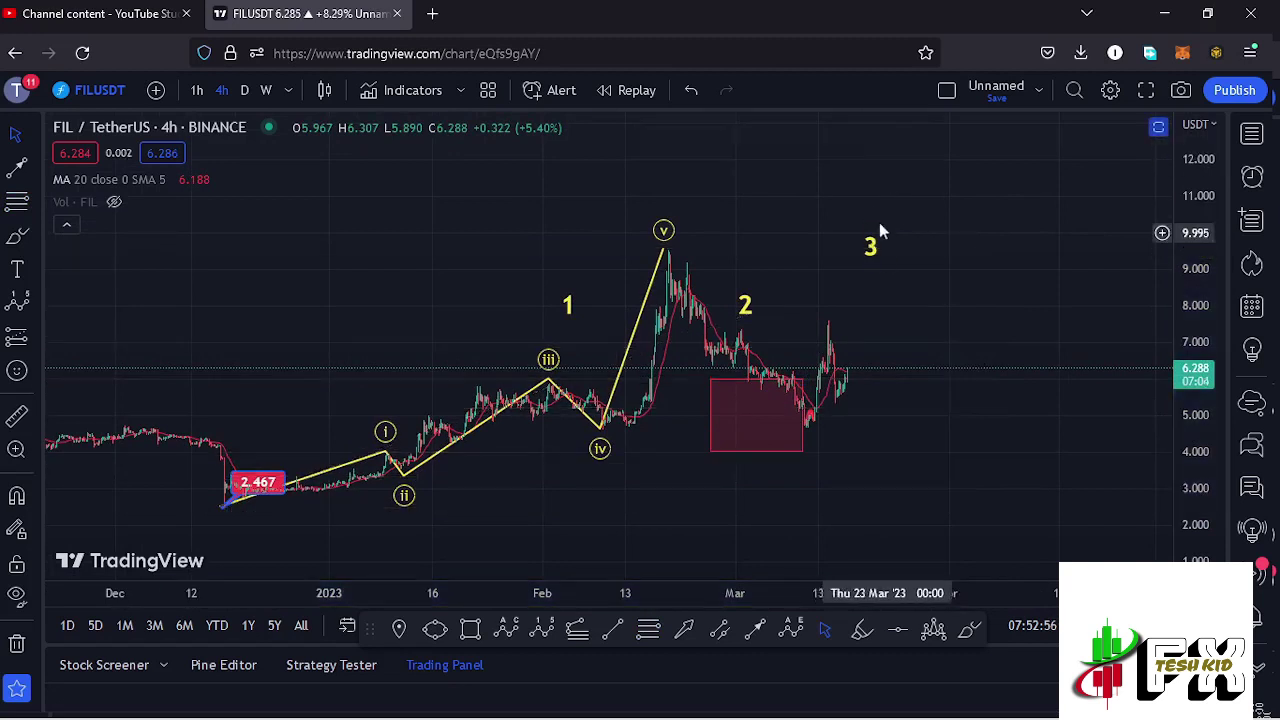
Draw a trend-based Fibonacci extension anchored at the 2.467 low with its third point near 4.607.
{"action": "left_click", "coordinate": [577, 628]}
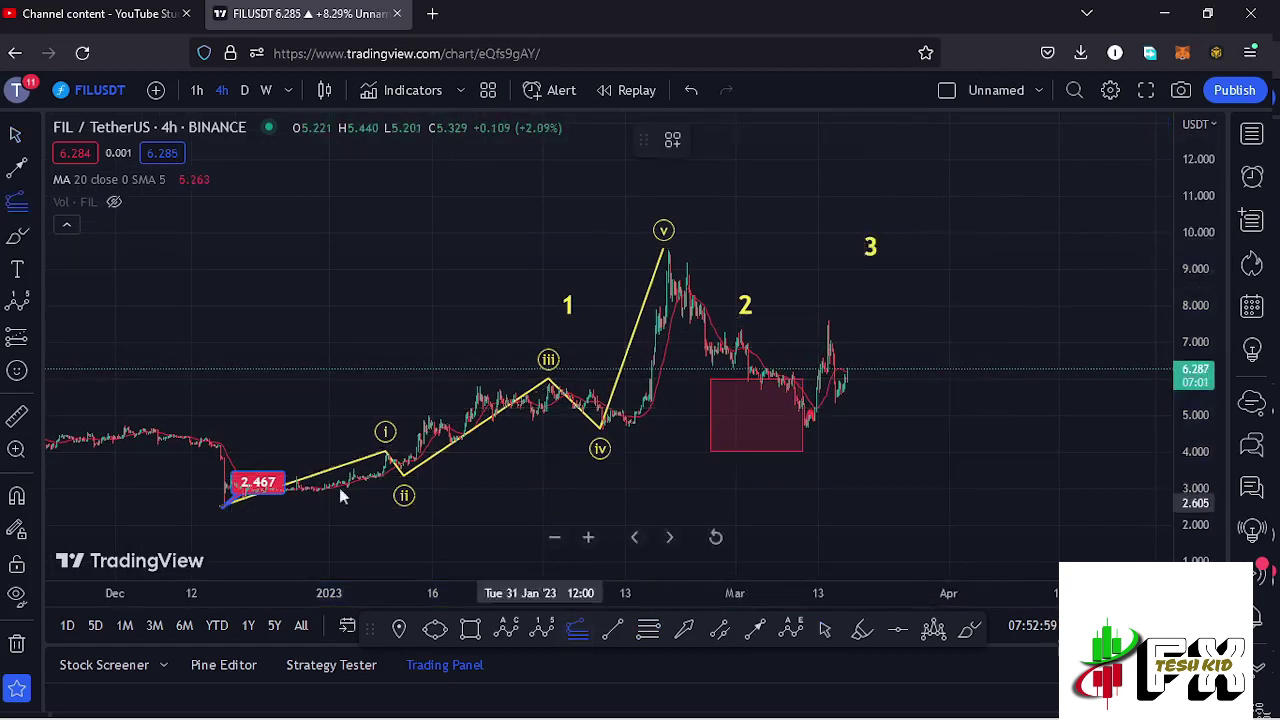
{"action": "left_click", "coordinate": [223, 506]}
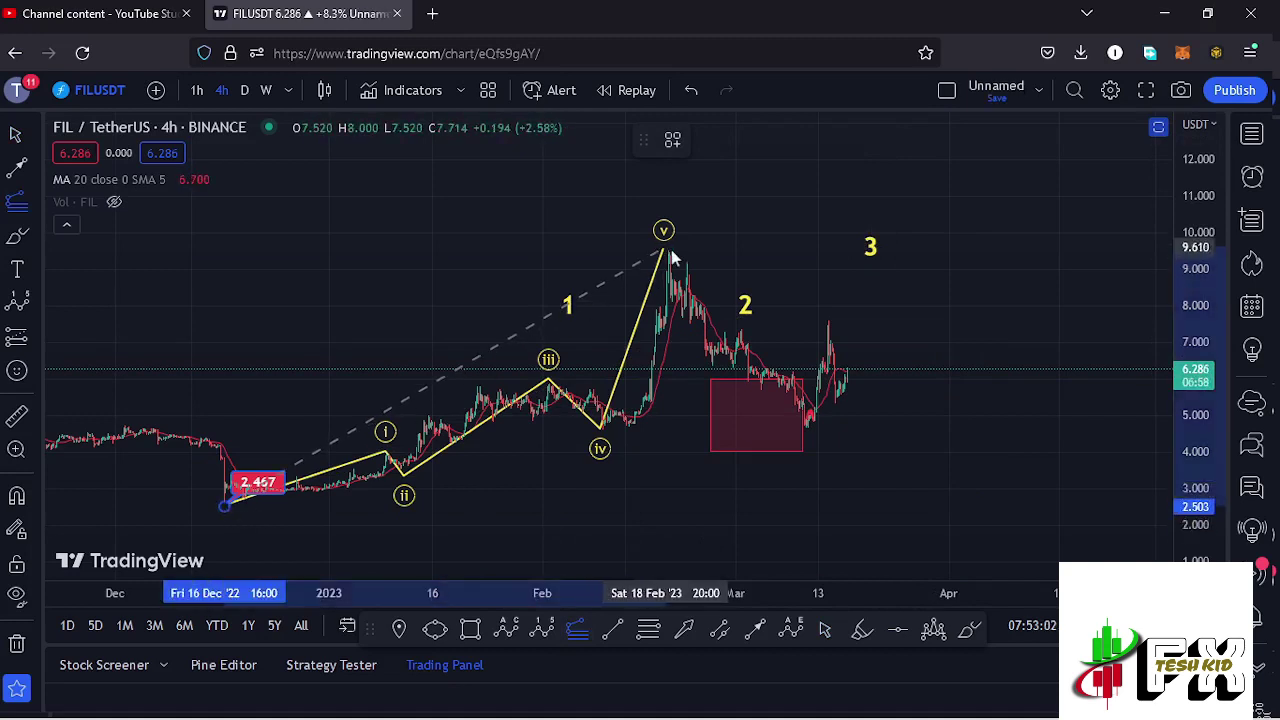
{"action": "left_click", "coordinate": [1074, 433]}
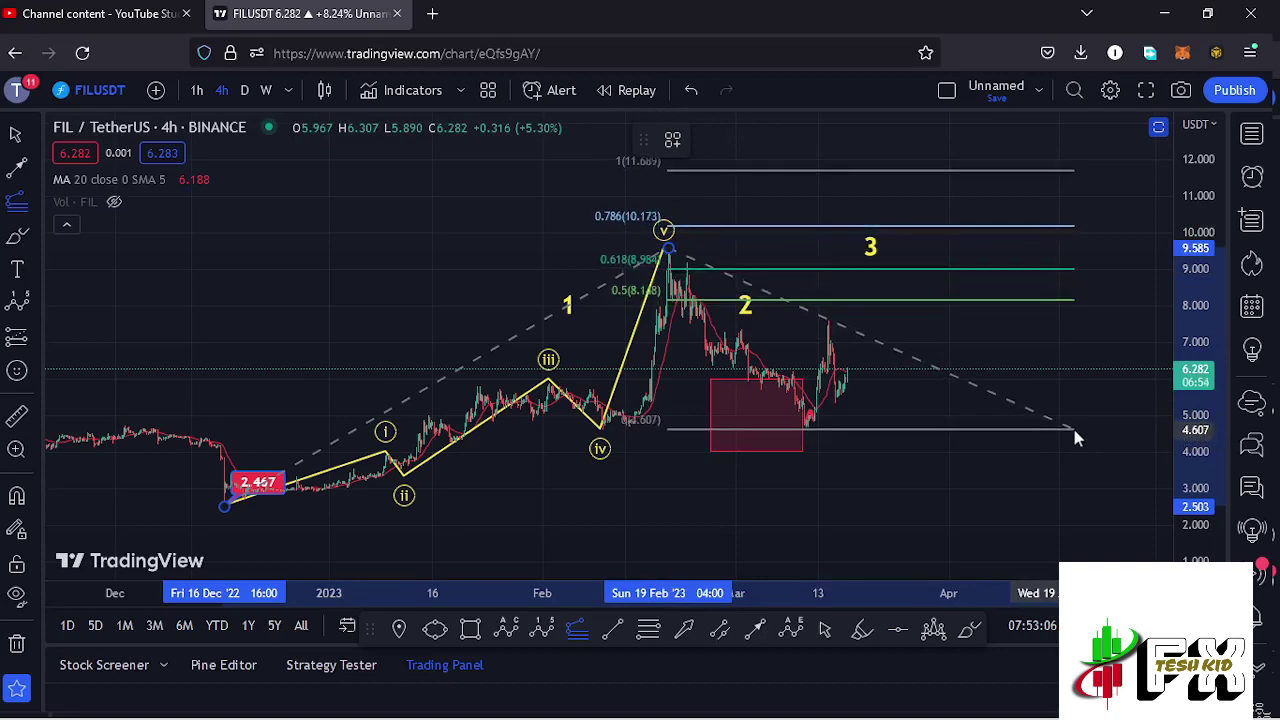
Frame the chart to show the 1.618 level at 16.066, dates into May and the wave 2 area.
{"action": "left_click_drag", "start_coordinate": [1099, 333], "coordinate": [1058, 407]}
{"action": "left_click_drag", "start_coordinate": [1197, 200], "coordinate": [1197, 245]}
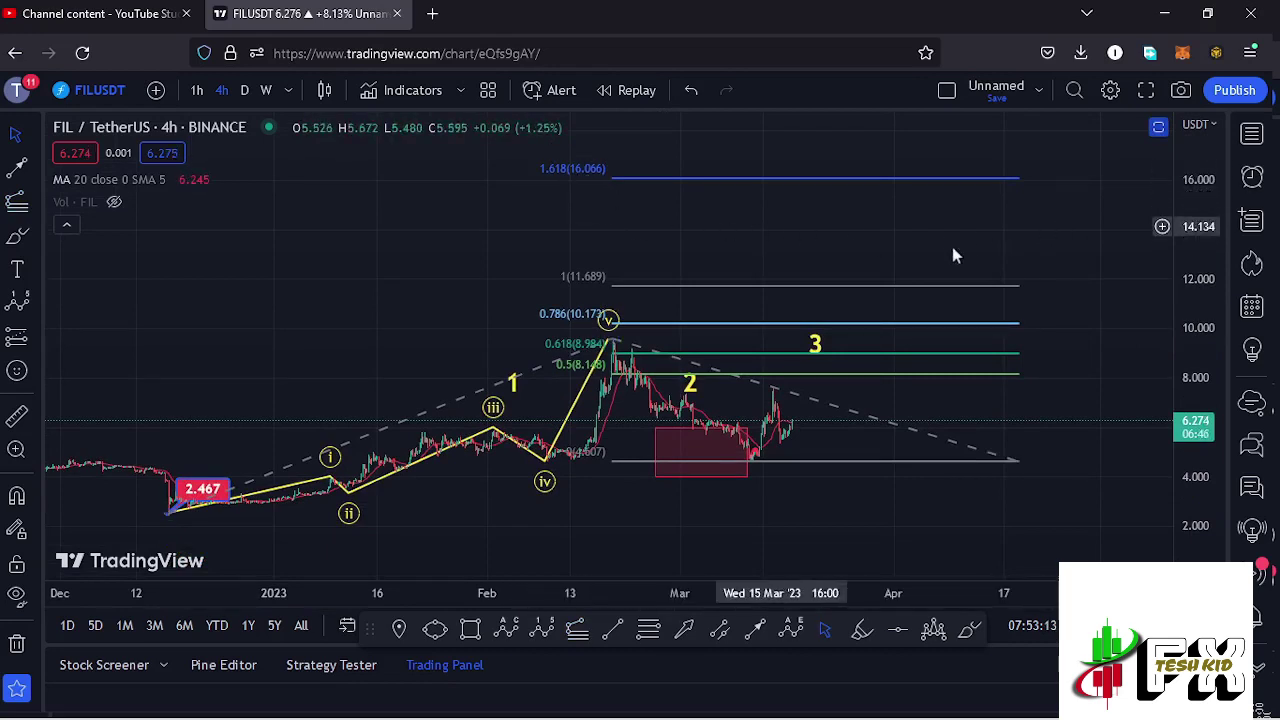
{"action": "left_click_drag", "start_coordinate": [1037, 250], "coordinate": [880, 249]}
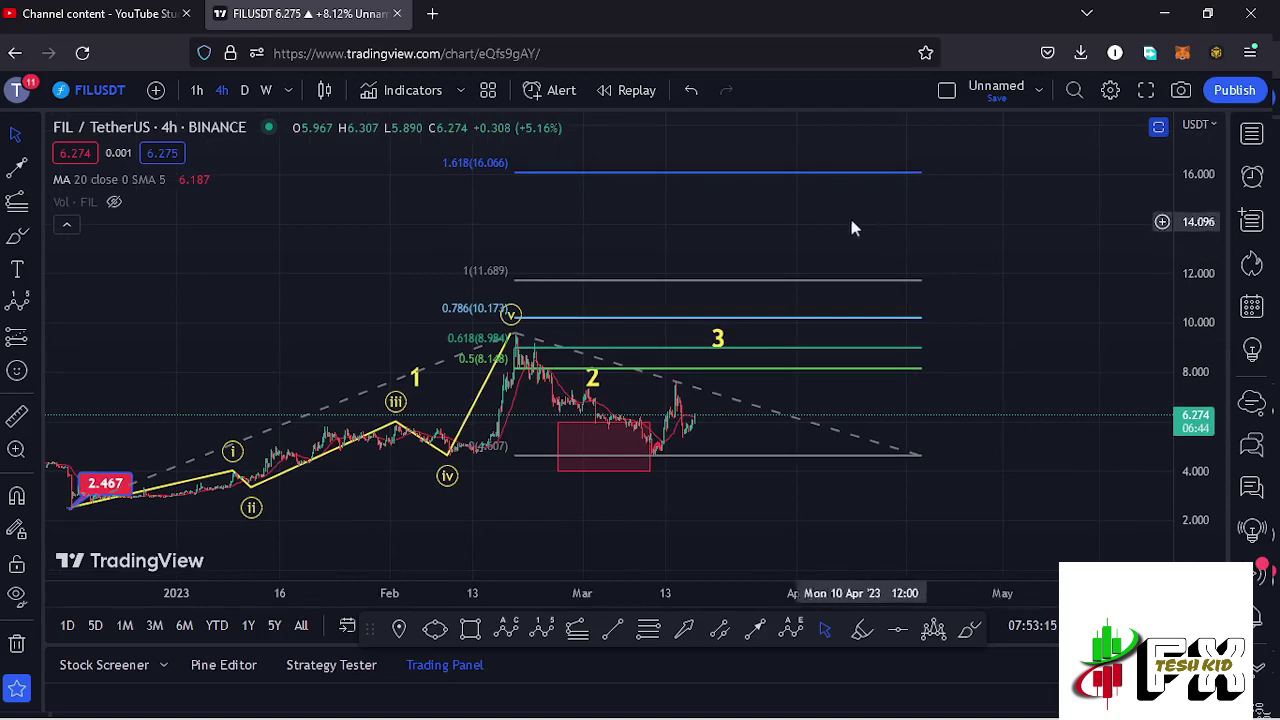
{"action": "left_click_drag", "start_coordinate": [760, 224], "coordinate": [866, 261]}
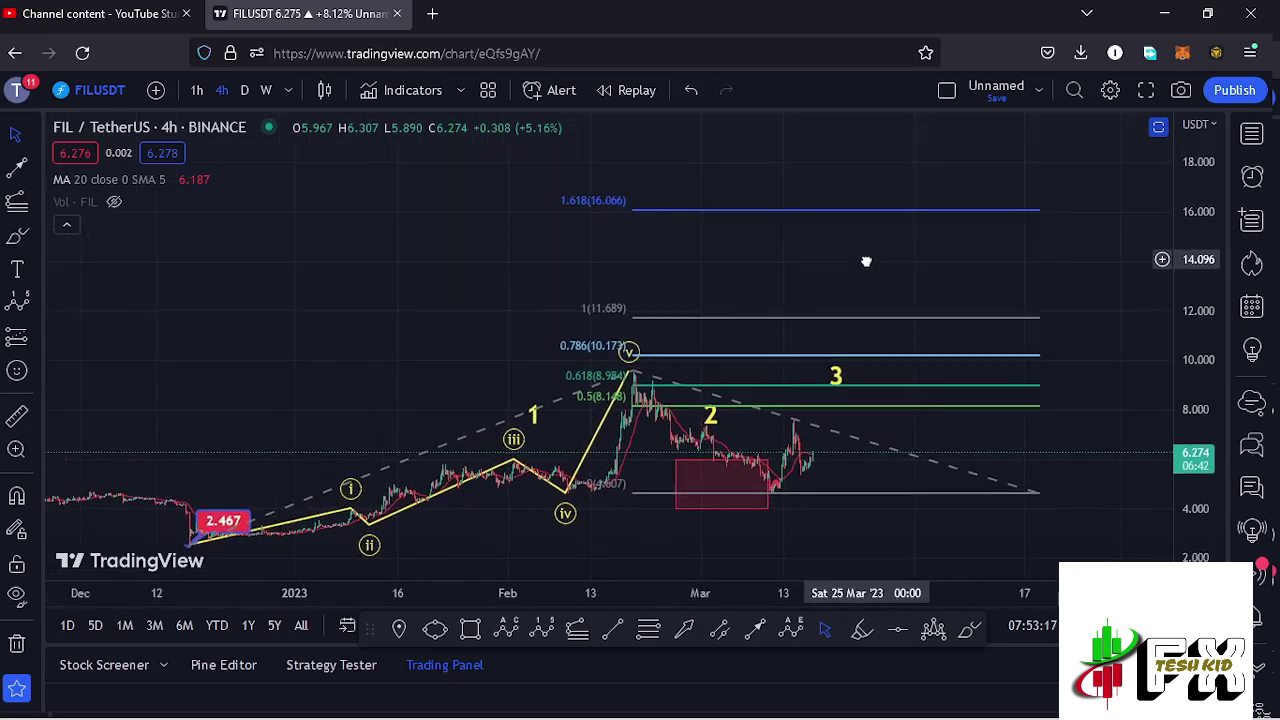
{"action": "left_click_drag", "start_coordinate": [968, 283], "coordinate": [806, 257]}
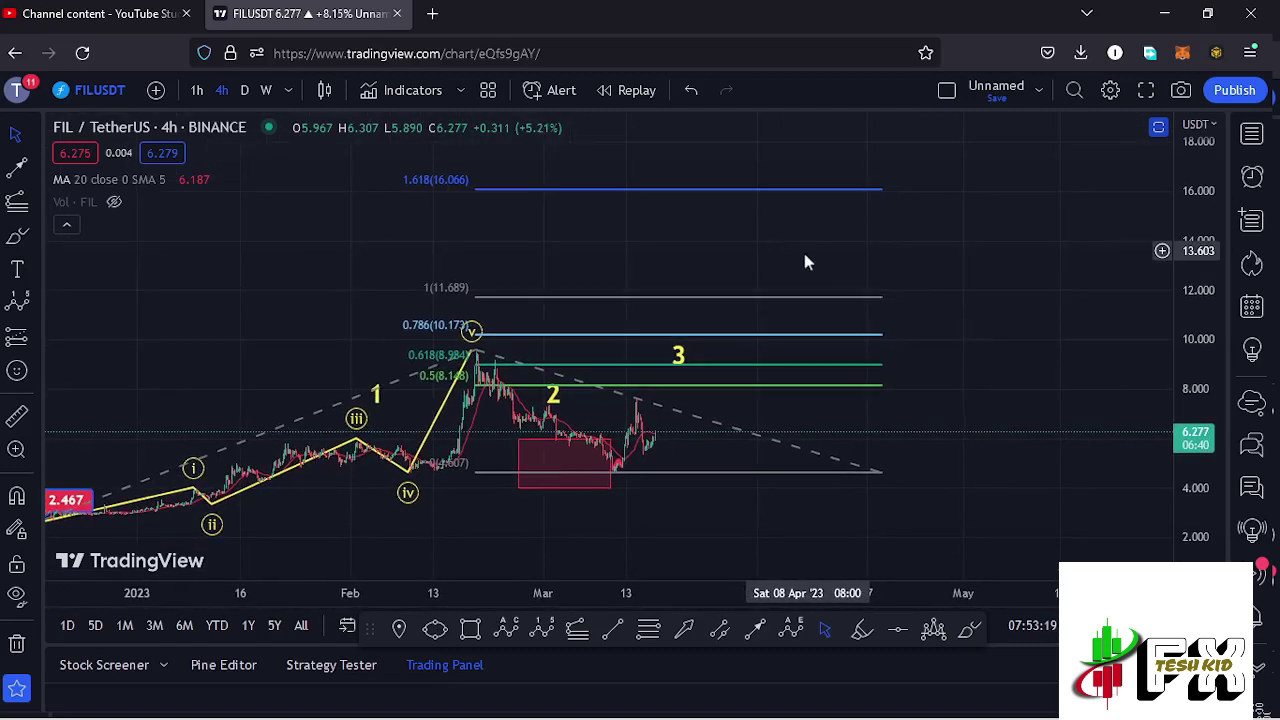
Draw a red 1–5 impulse wave from the wave 2 low, wave 3 near 13.1, ending at 1.618.
{"action": "left_click", "coordinate": [551, 631]}
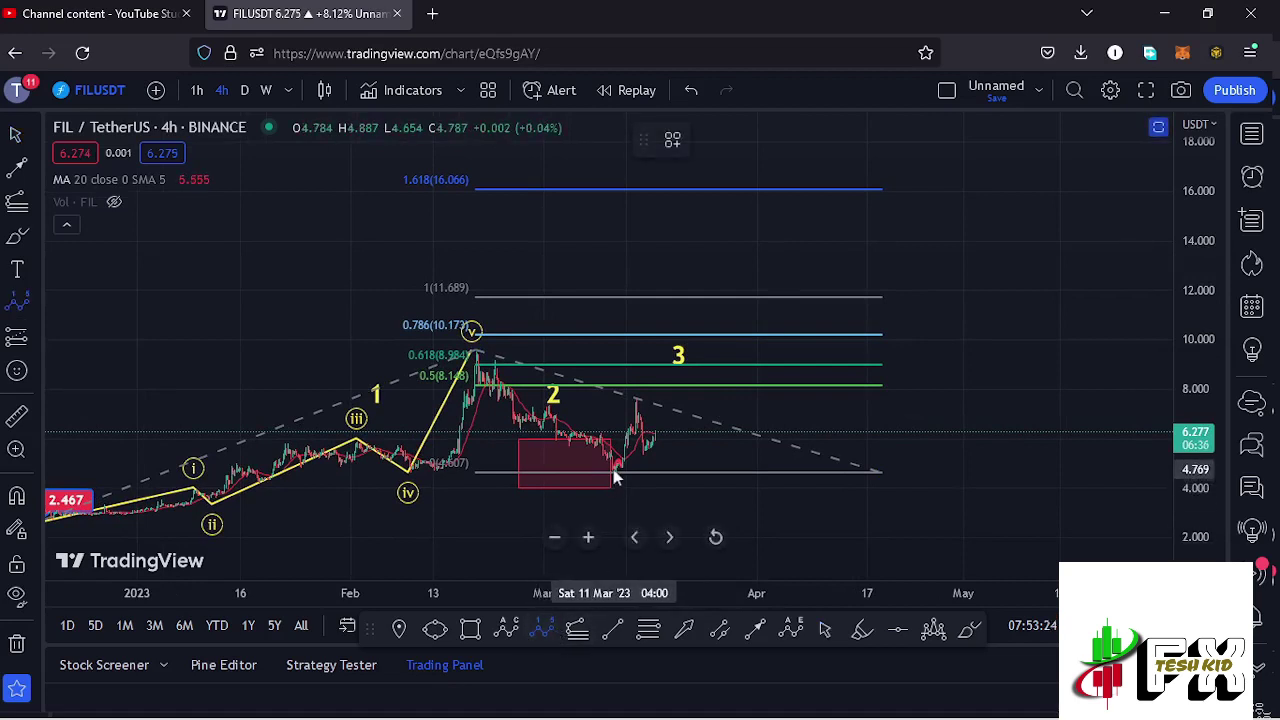
{"action": "left_click", "coordinate": [611, 470]}
{"action": "left_click", "coordinate": [640, 316]}
{"action": "left_click", "coordinate": [667, 358]}
{"action": "left_click", "coordinate": [697, 263]}
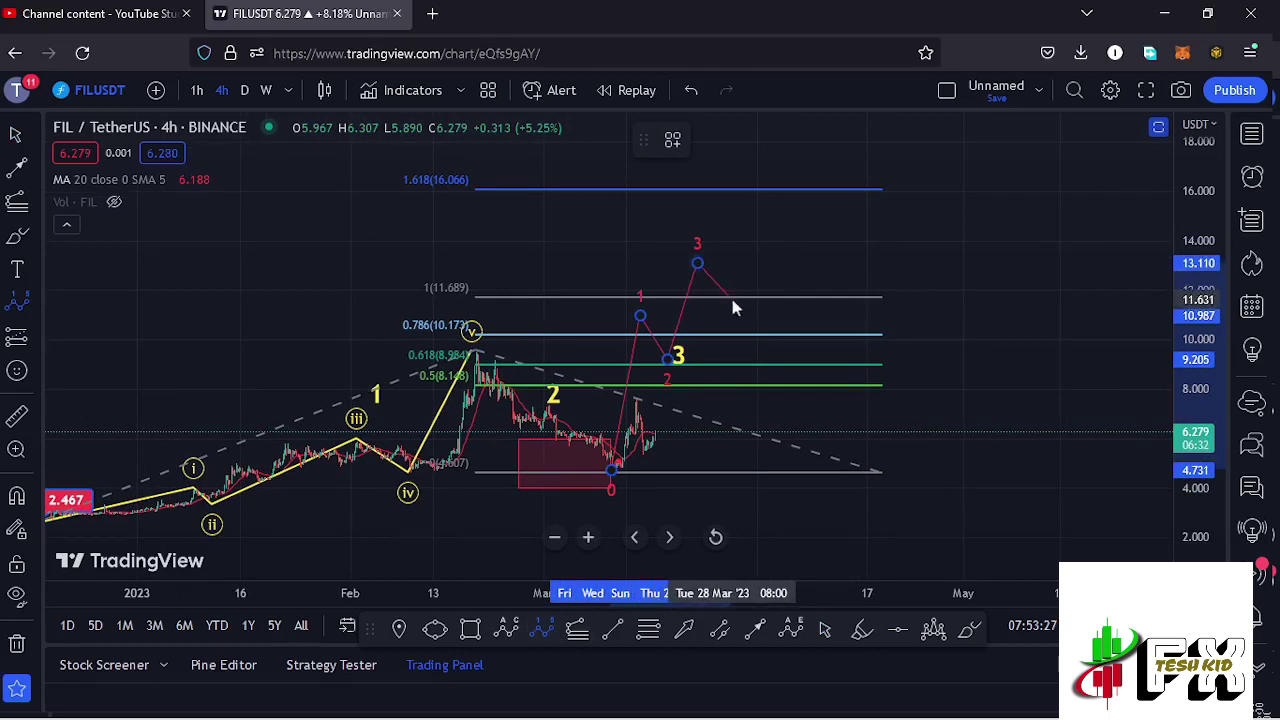
{"action": "left_click", "coordinate": [732, 299]}
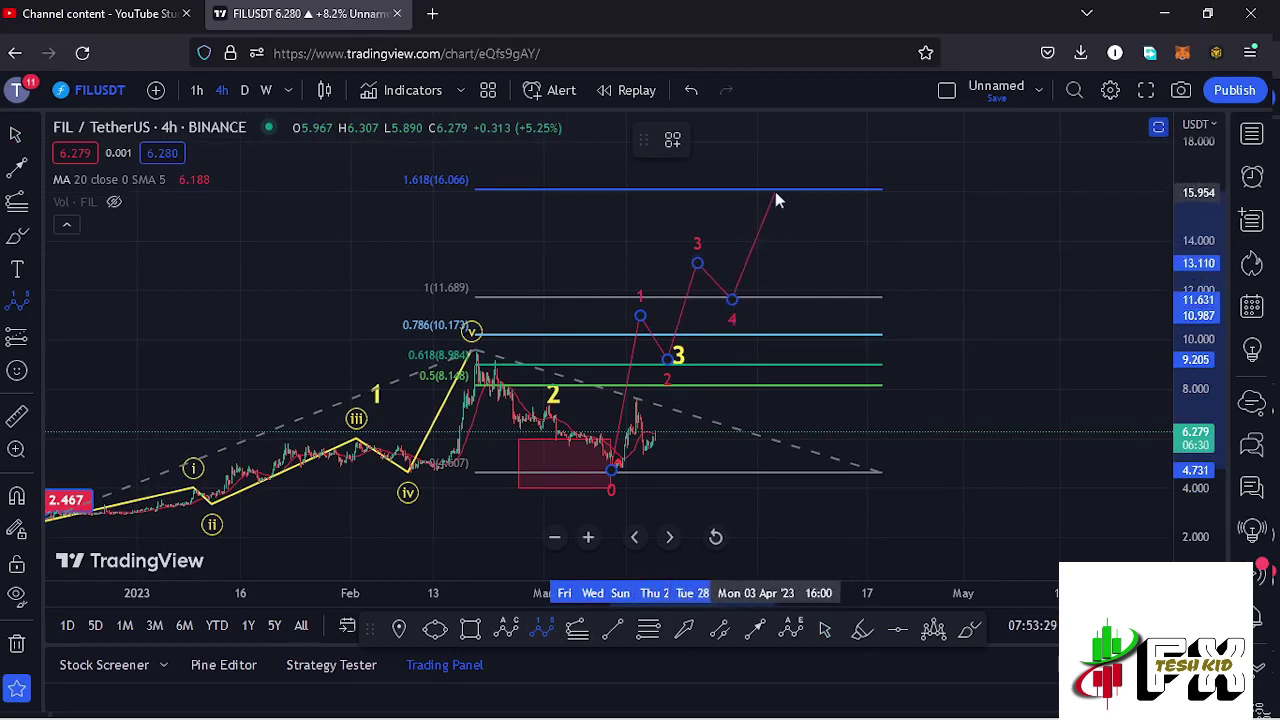
{"action": "left_click", "coordinate": [775, 189]}
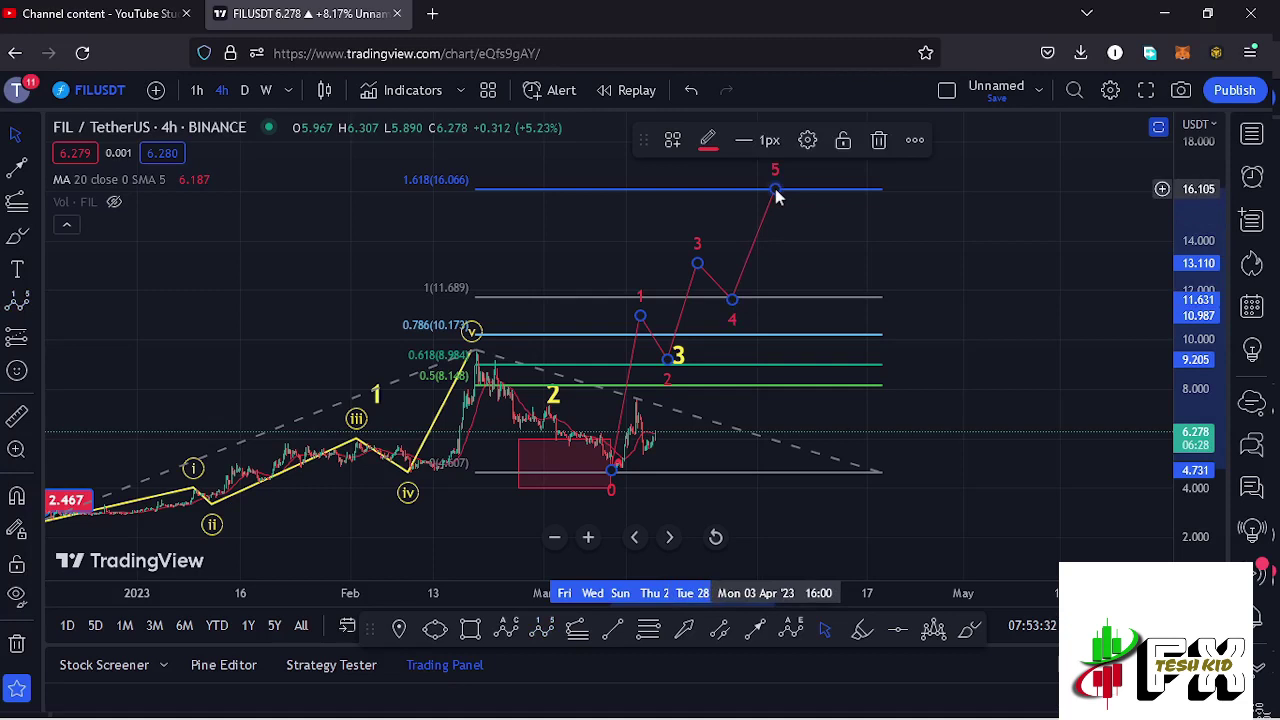
Raise the yellow 3 label and delete the dashed trendline with the Fibonacci levels.
{"action": "left_click", "coordinate": [680, 347]}
{"action": "left_click_drag", "start_coordinate": [680, 347], "coordinate": [672, 293]}
{"action": "left_click", "coordinate": [879, 471]}
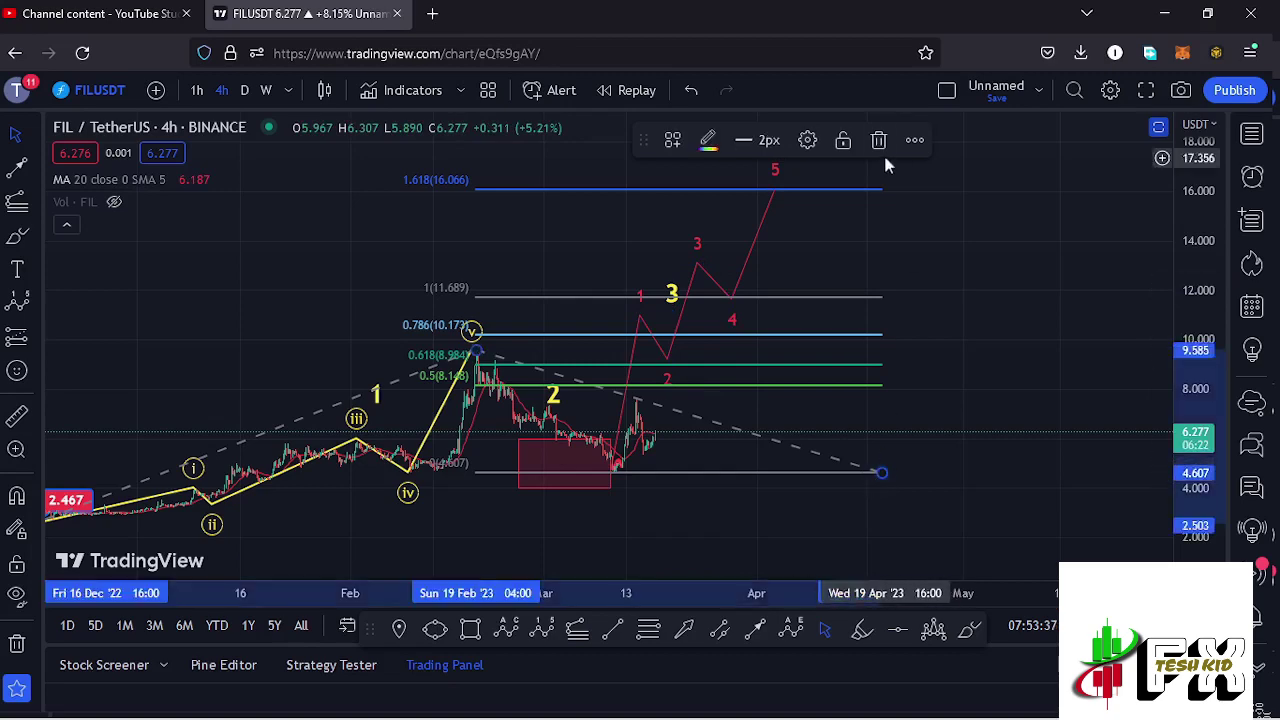
{"action": "left_click", "coordinate": [879, 143]}
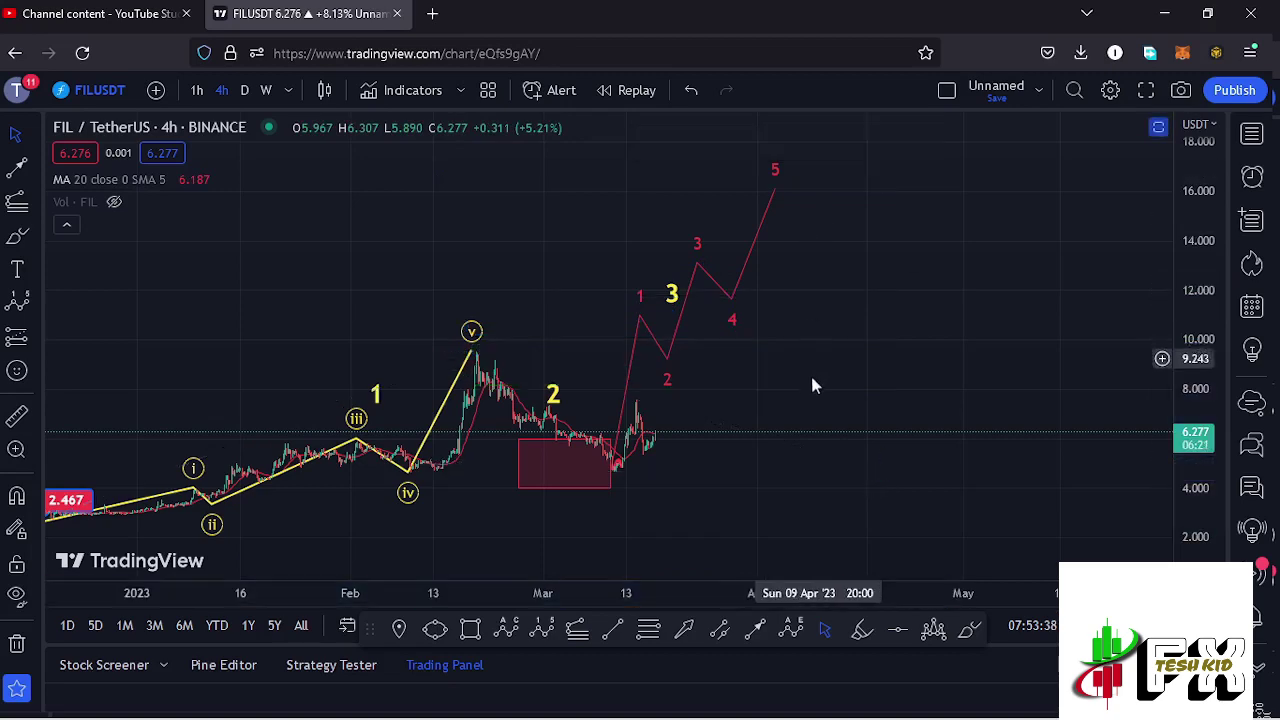
Switch FIL/USDT to the 1h interval and rescale and pan to frame the recent waves.
{"action": "left_click", "coordinate": [200, 91]}
{"action": "left_click_drag", "start_coordinate": [1214, 346], "coordinate": [1213, 425]}
{"action": "scroll", "coordinate": [997, 441], "scroll_direction": "up", "scroll_amount": 4}
{"action": "scroll", "coordinate": [857, 515], "scroll_direction": "left", "scroll_amount": 5}
{"action": "scroll", "coordinate": [800, 515], "scroll_direction": "up", "scroll_amount": 3}
{"action": "left_click_drag", "start_coordinate": [513, 485], "coordinate": [886, 514]}
{"action": "scroll", "coordinate": [883, 517], "scroll_direction": "up", "scroll_amount": 1}
{"action": "left_click_drag", "start_coordinate": [962, 522], "coordinate": [840, 486]}
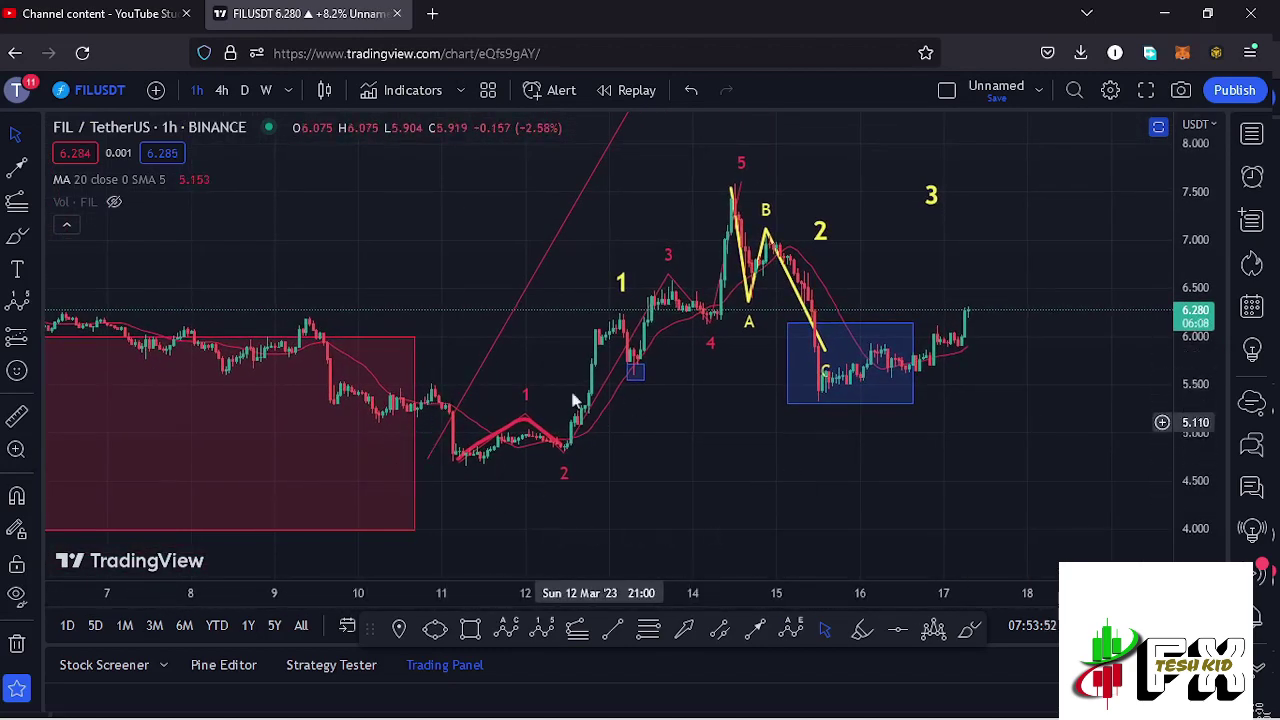
{"action": "scroll", "coordinate": [587, 420], "scroll_direction": "up", "scroll_amount": 1}
{"action": "left_click_drag", "start_coordinate": [659, 420], "coordinate": [708, 460]}
{"action": "left_click_drag", "start_coordinate": [727, 416], "coordinate": [691, 430]}
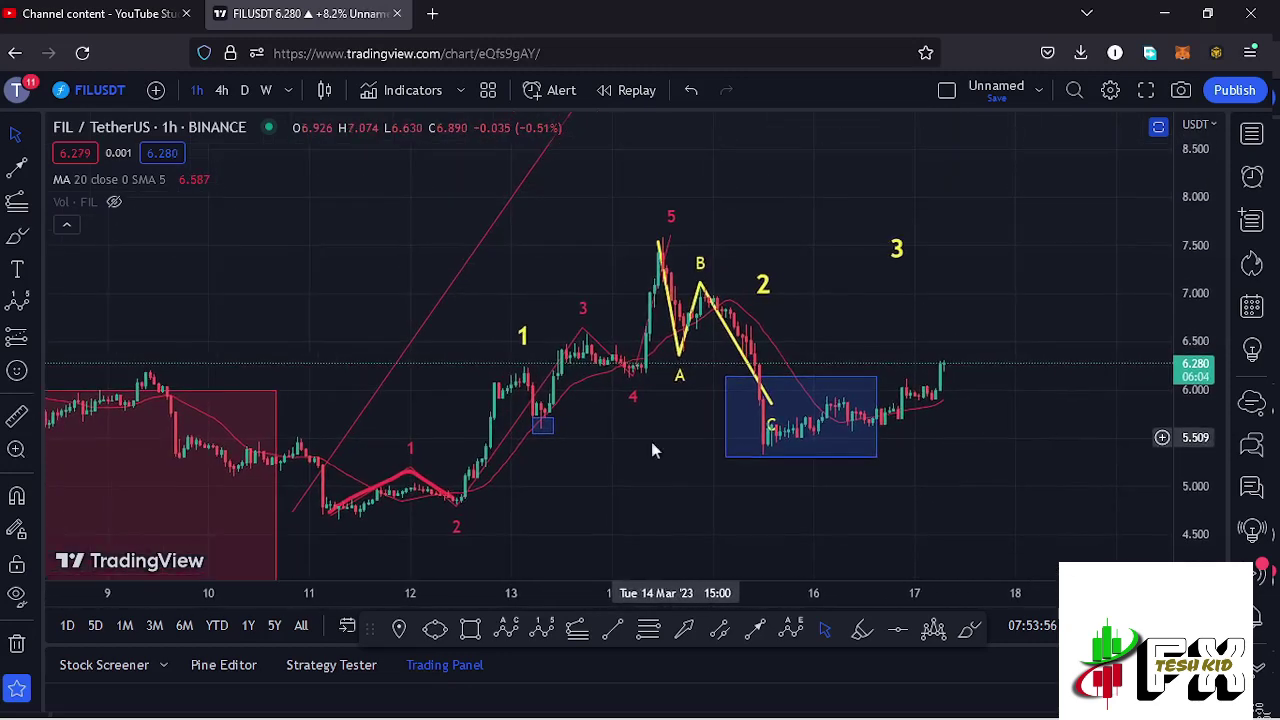
Check the yellow A-B-C correction and move the yellow 1 label slightly up.
{"action": "left_click", "coordinate": [660, 245]}
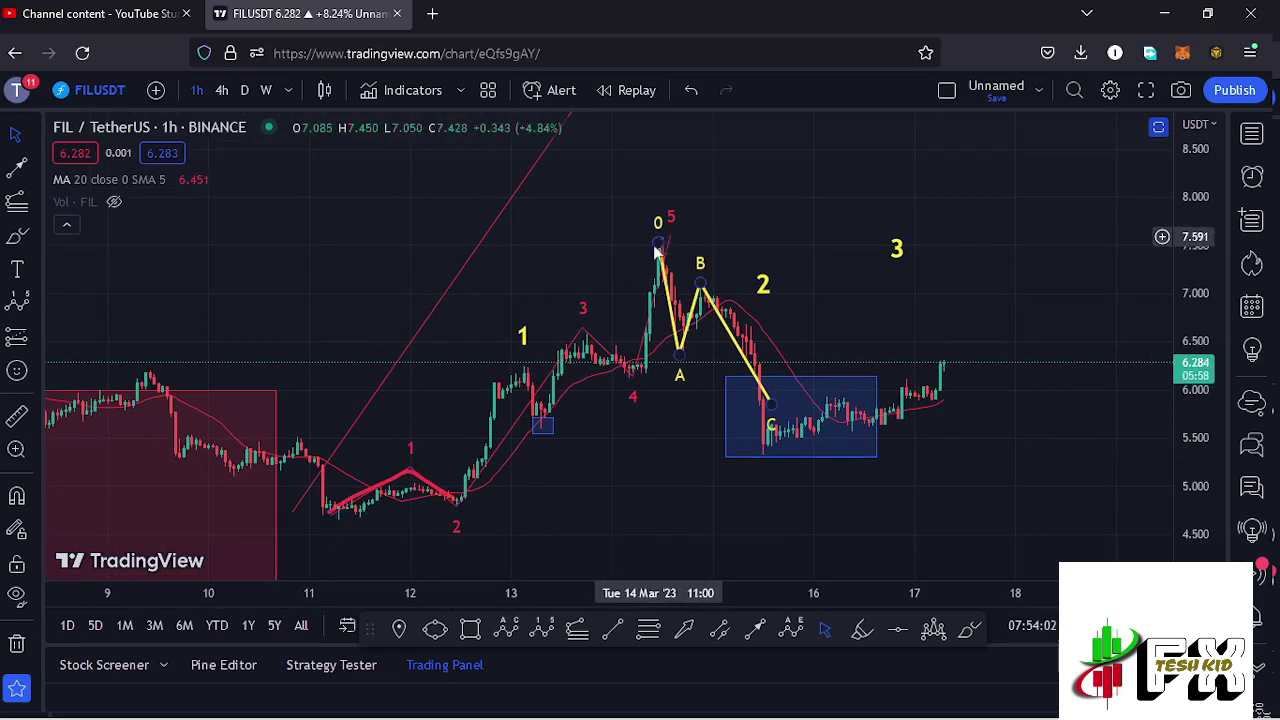
{"action": "left_click", "coordinate": [486, 465]}
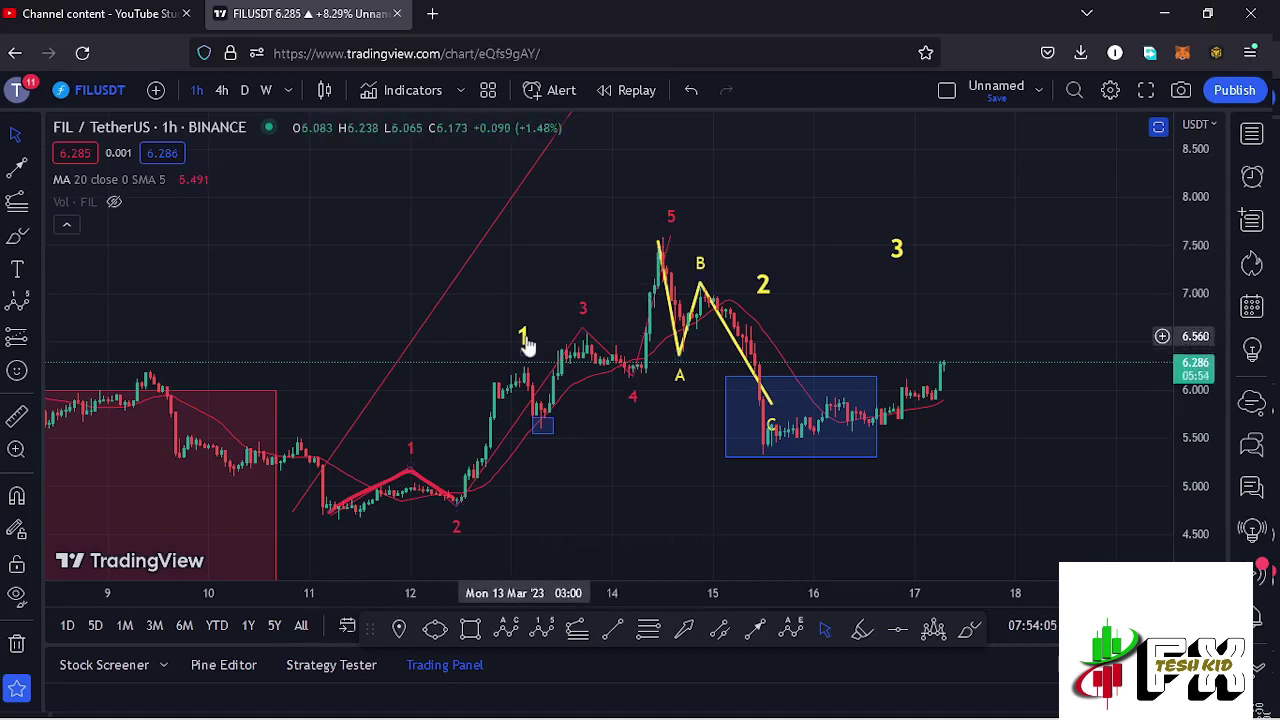
{"action": "left_click_drag", "start_coordinate": [526, 334], "coordinate": [528, 316]}
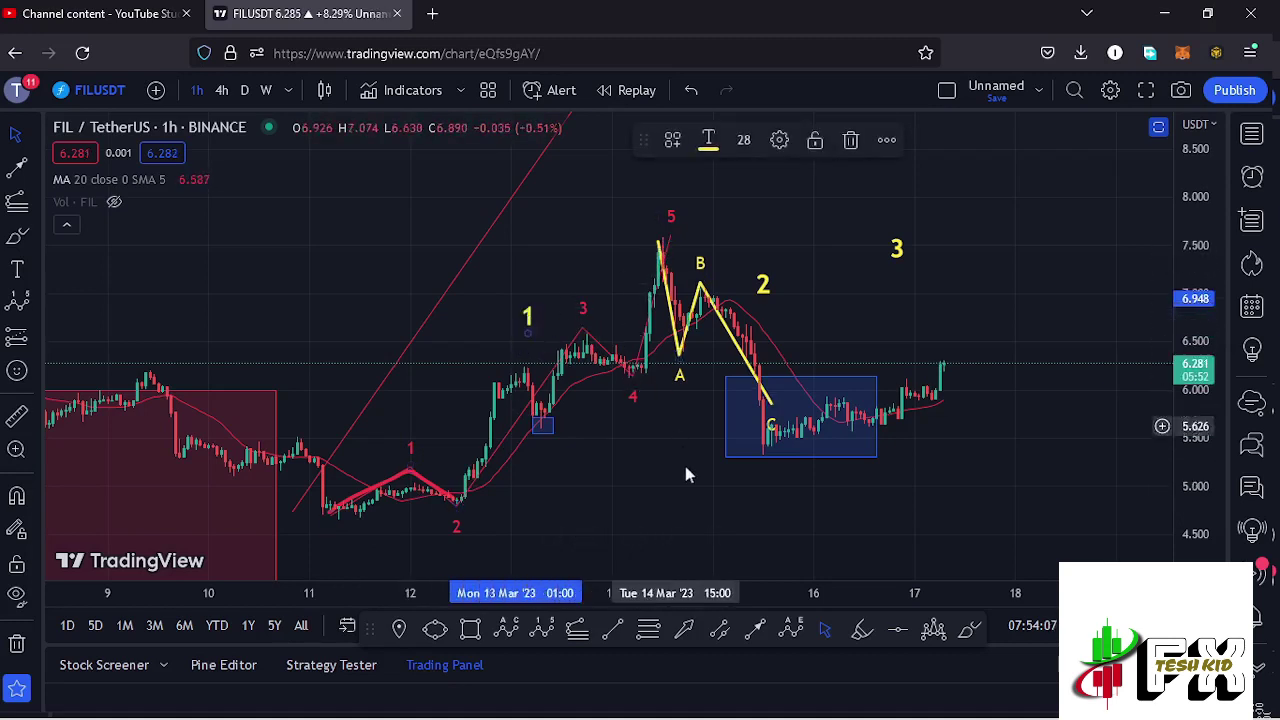
{"action": "left_click_drag", "start_coordinate": [697, 491], "coordinate": [669, 417]}
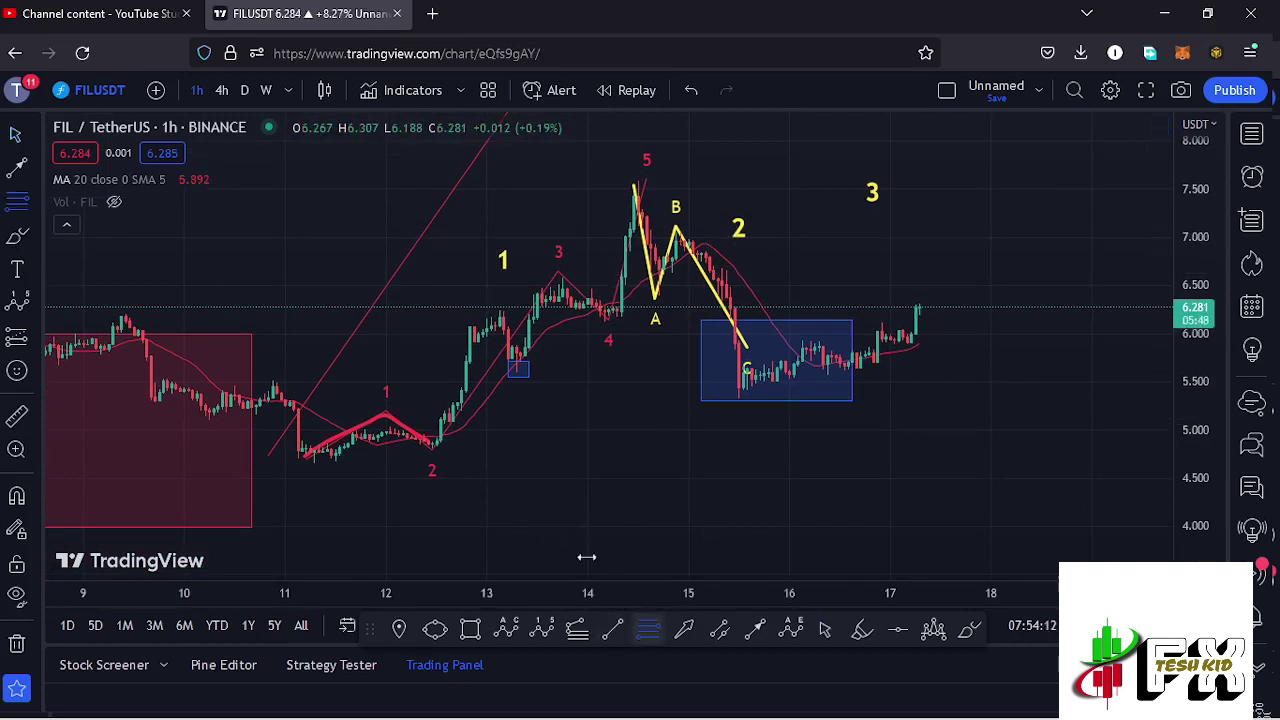
Draw a trial Fibonacci retracement from the 11 Mar low to 7.620, then delete it.
{"action": "left_click", "coordinate": [313, 463]}
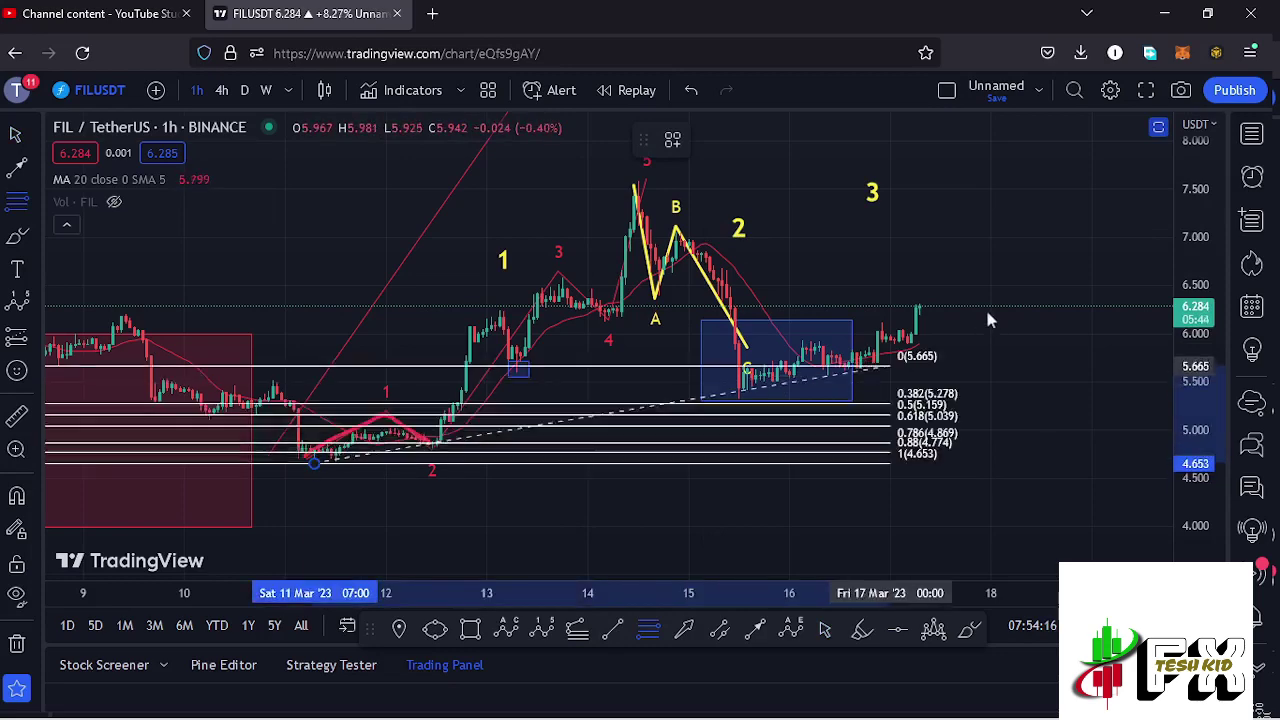
{"action": "left_click", "coordinate": [987, 178]}
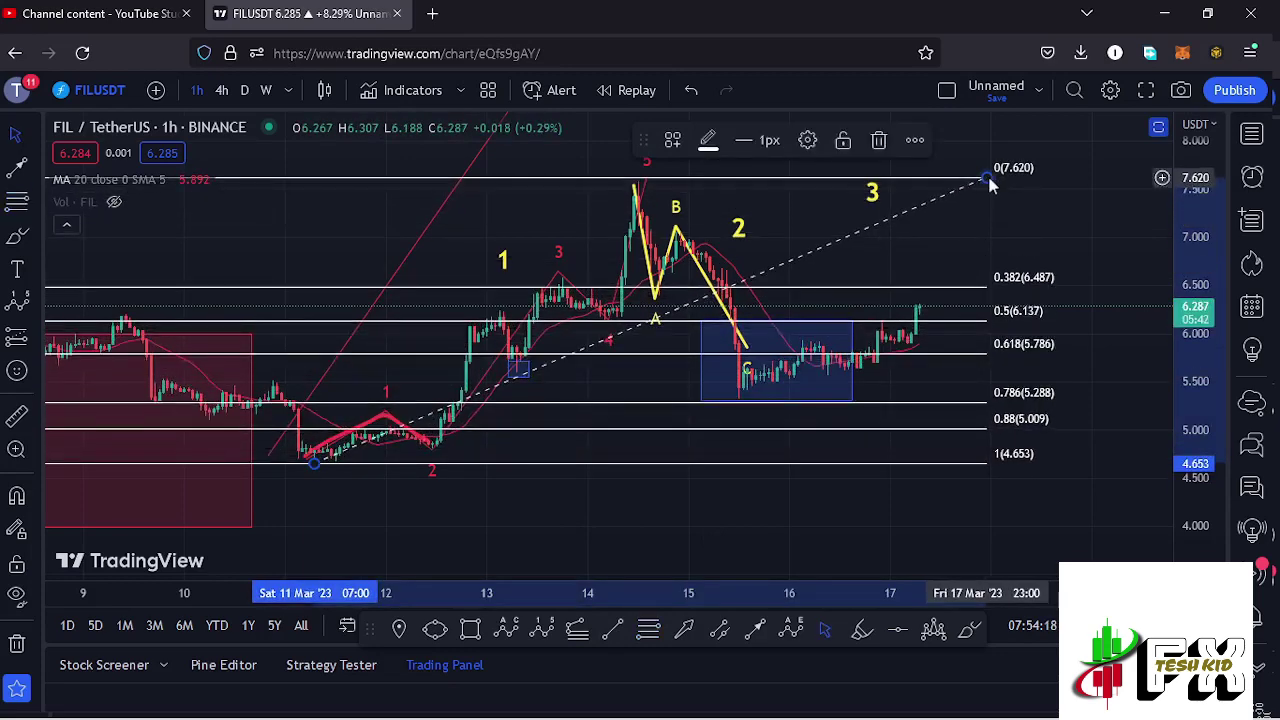
{"action": "left_click_drag", "start_coordinate": [1072, 232], "coordinate": [1014, 264]}
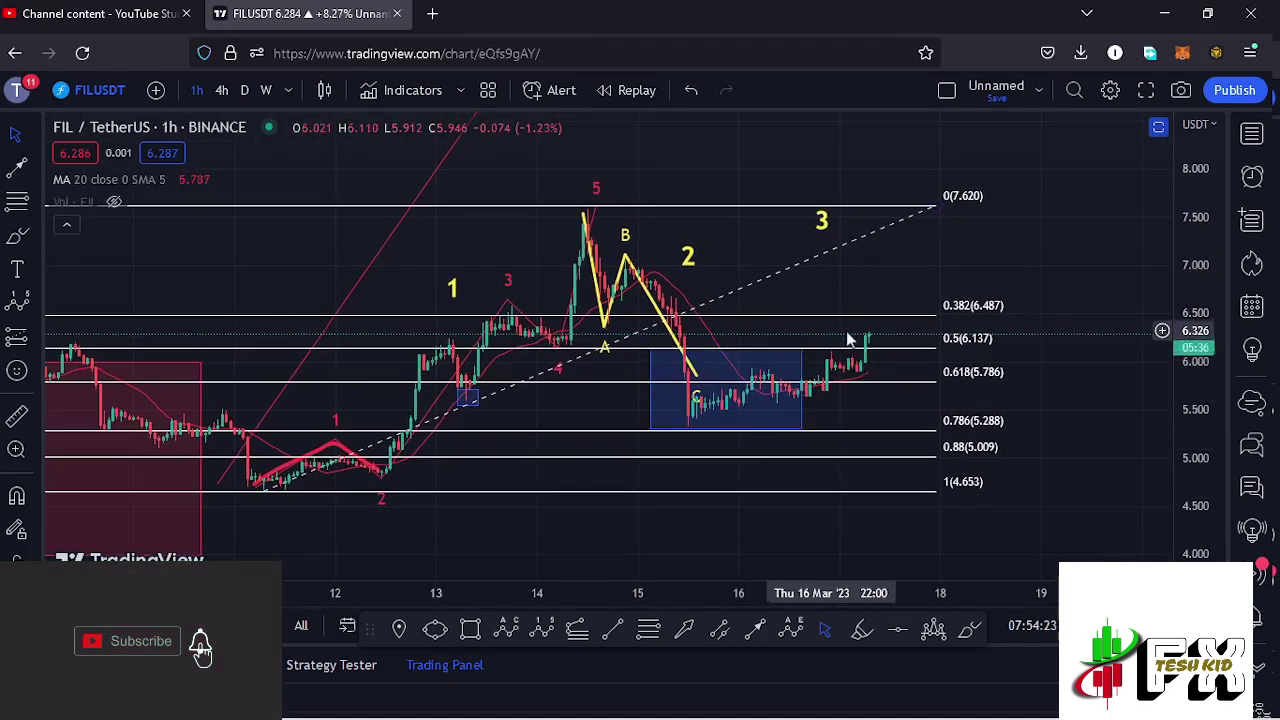
{"action": "left_click", "coordinate": [935, 205]}
{"action": "left_click", "coordinate": [879, 139]}
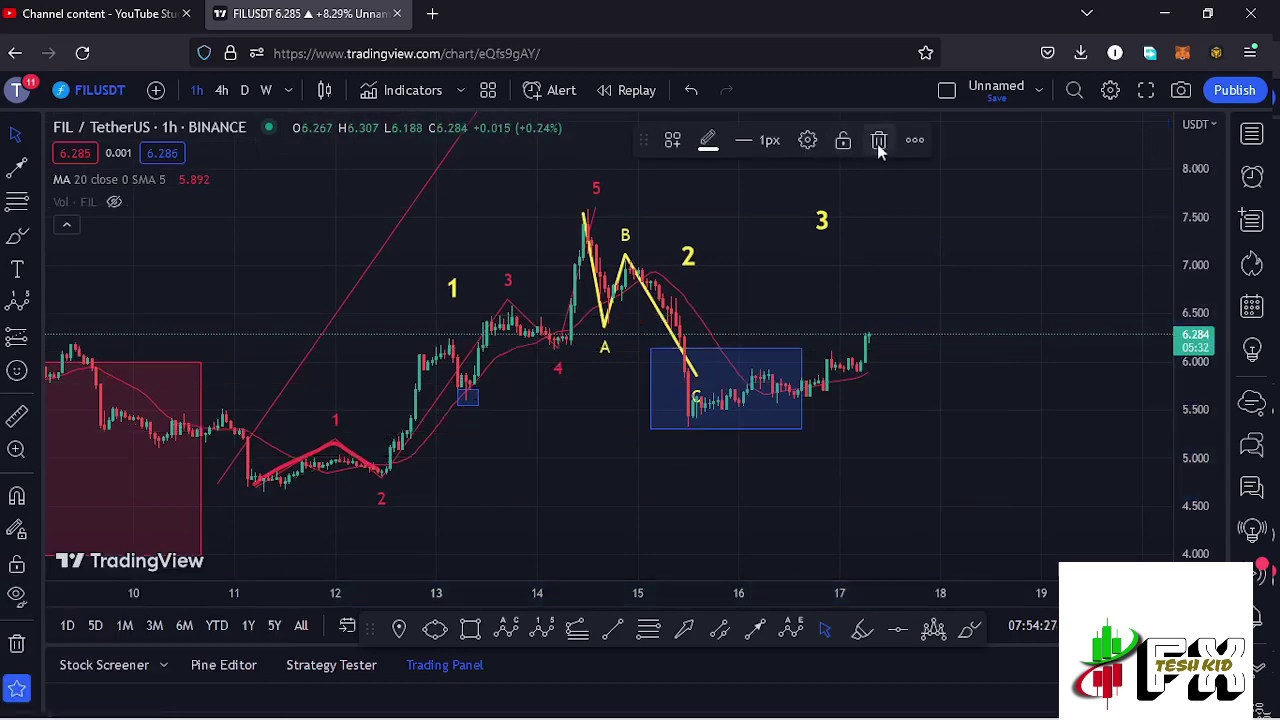
Shift the view and nudge the yellow 3 label slightly left and lower.
{"action": "left_click_drag", "start_coordinate": [912, 242], "coordinate": [846, 252]}
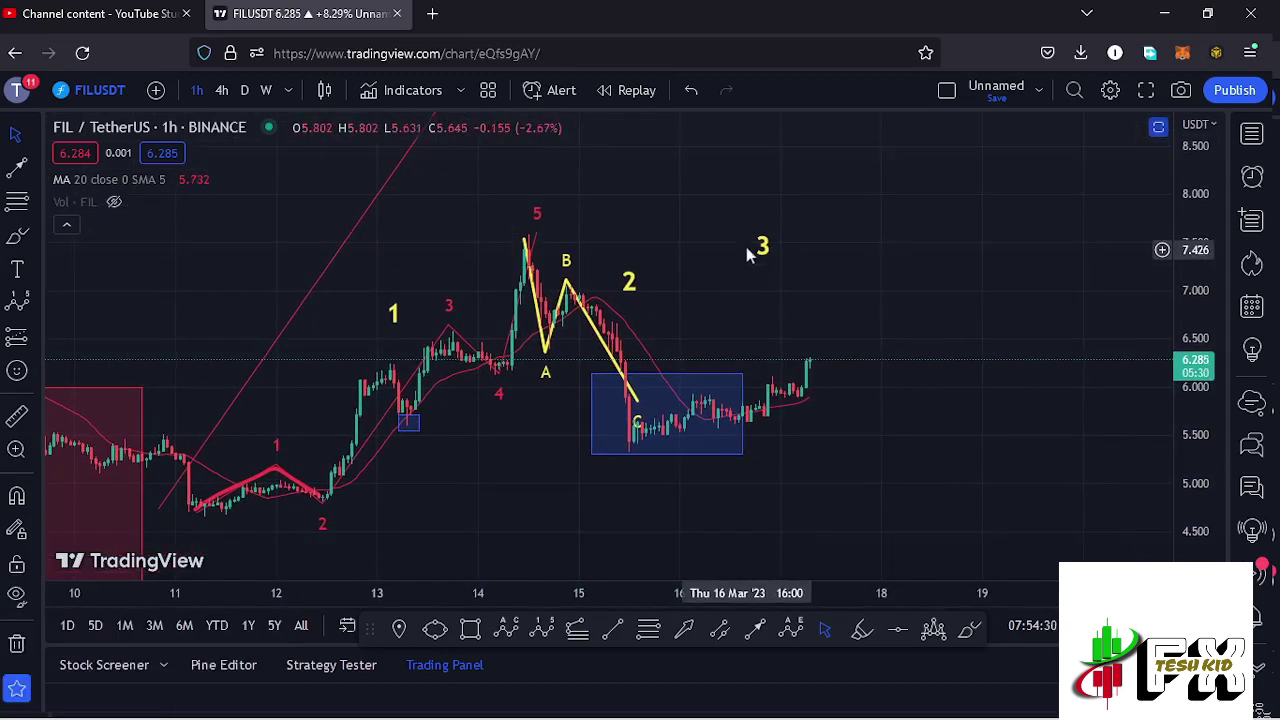
{"action": "left_click_drag", "start_coordinate": [768, 250], "coordinate": [758, 246]}
{"action": "left_click_drag", "start_coordinate": [770, 257], "coordinate": [765, 262]}
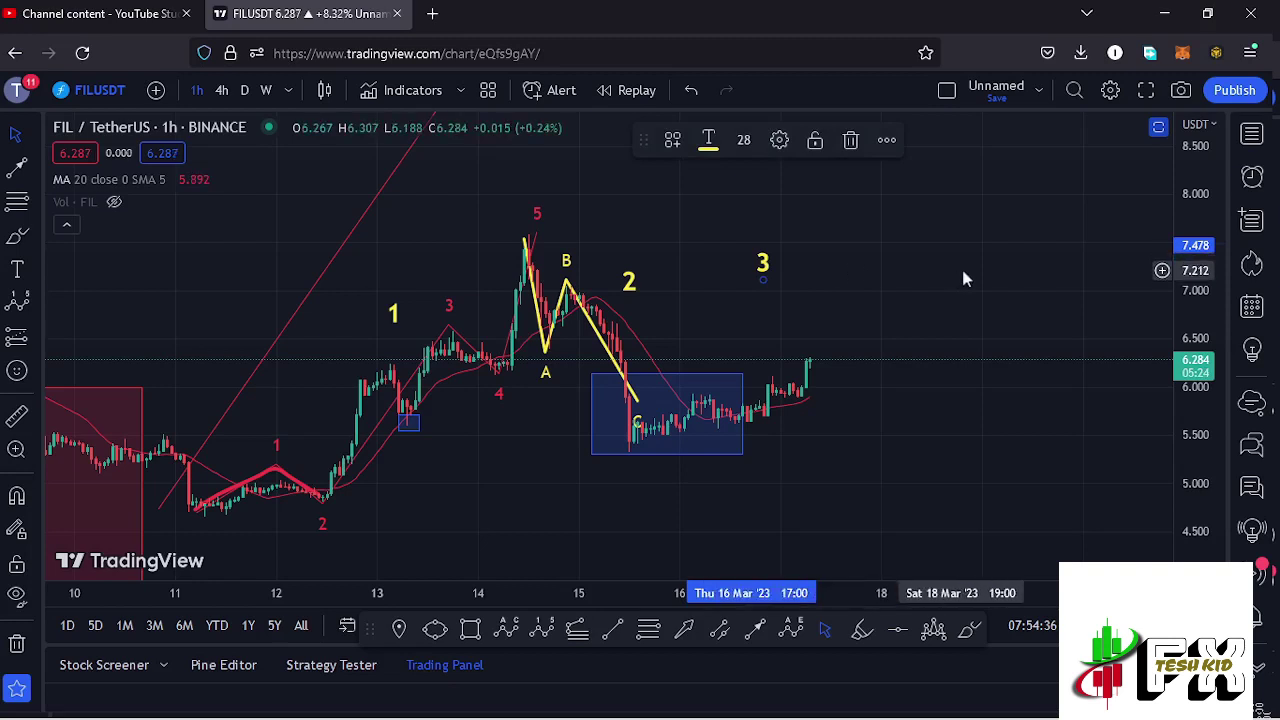
{"action": "left_click", "coordinate": [578, 627]}
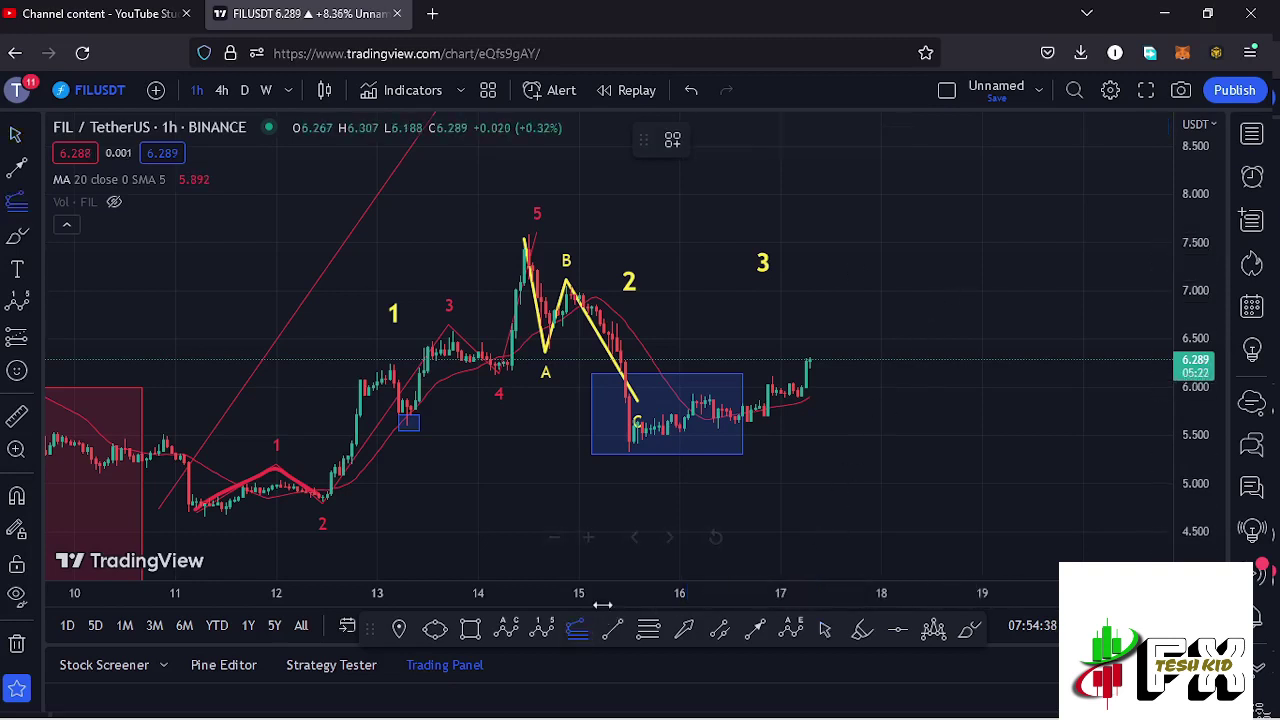
Draw a trend-based Fib extension from the 11 Mar low via the wave-5 peak to the C low.
{"action": "left_click", "coordinate": [204, 515]}
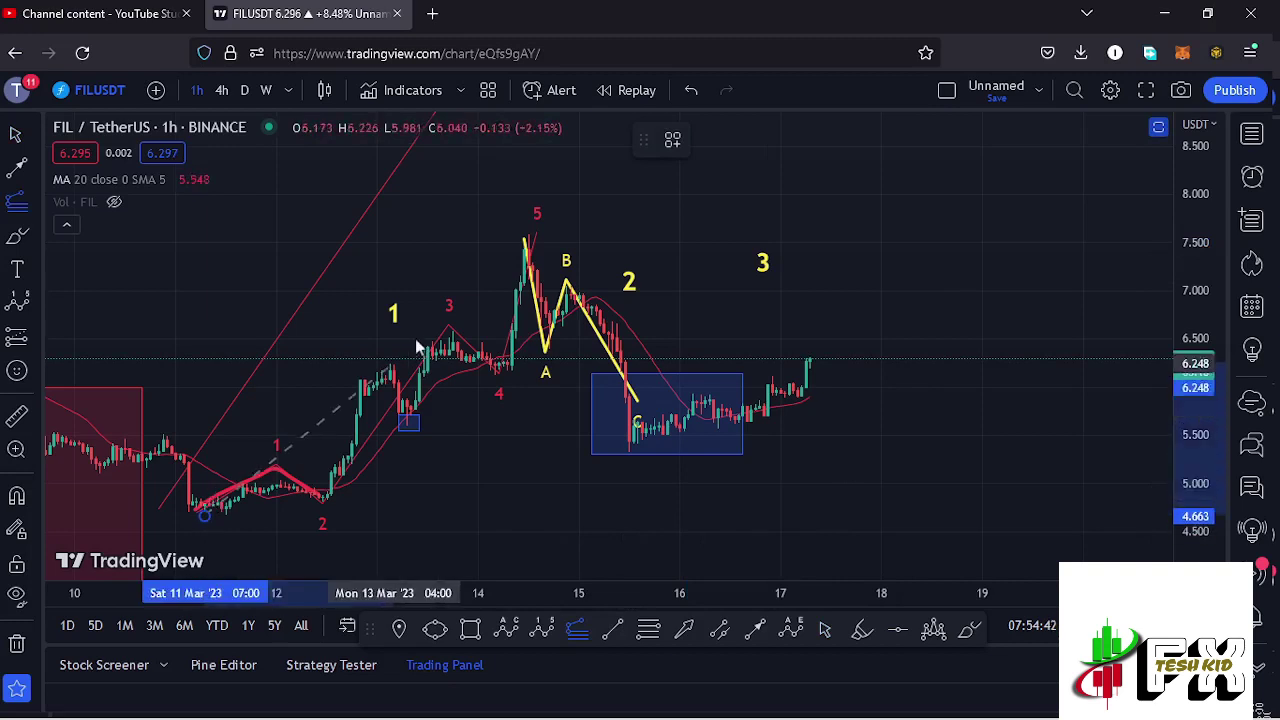
{"action": "left_click", "coordinate": [528, 238]}
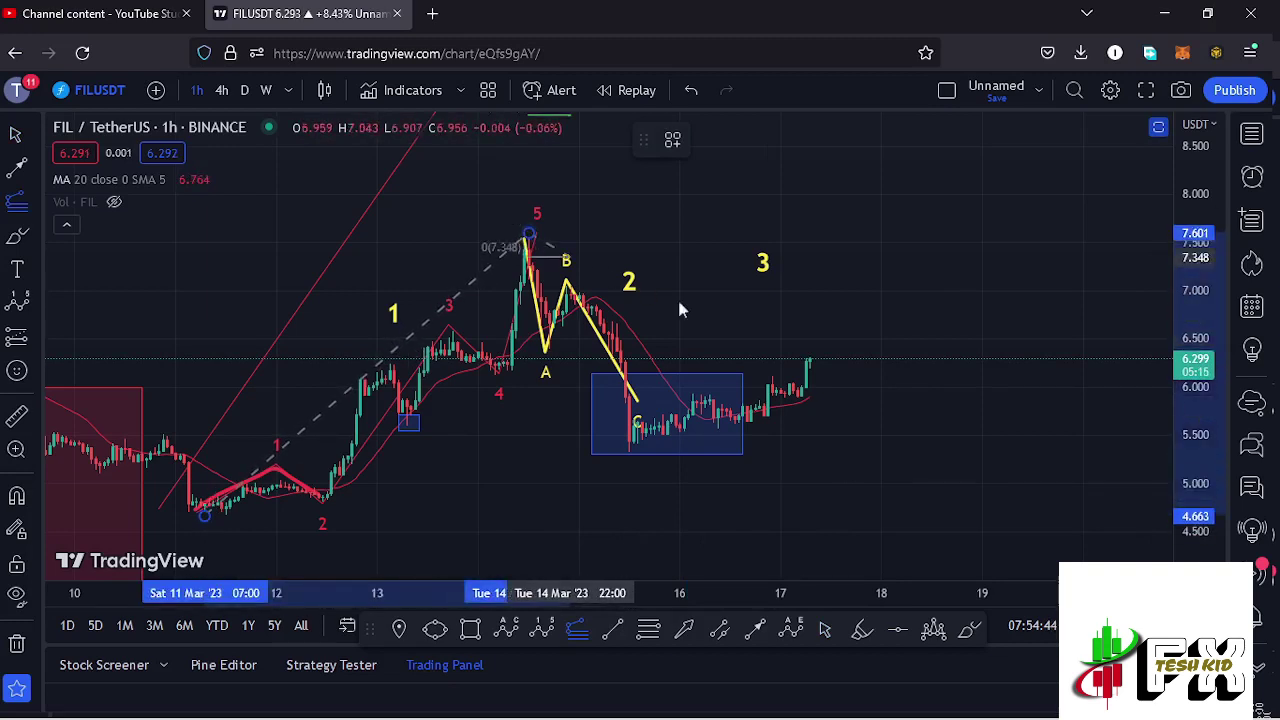
{"action": "left_click", "coordinate": [1042, 455]}
Rescale and zoom out so the 1.618 level at 10.069 and candles from the 9th show.
{"action": "left_click_drag", "start_coordinate": [1100, 297], "coordinate": [1066, 409]}
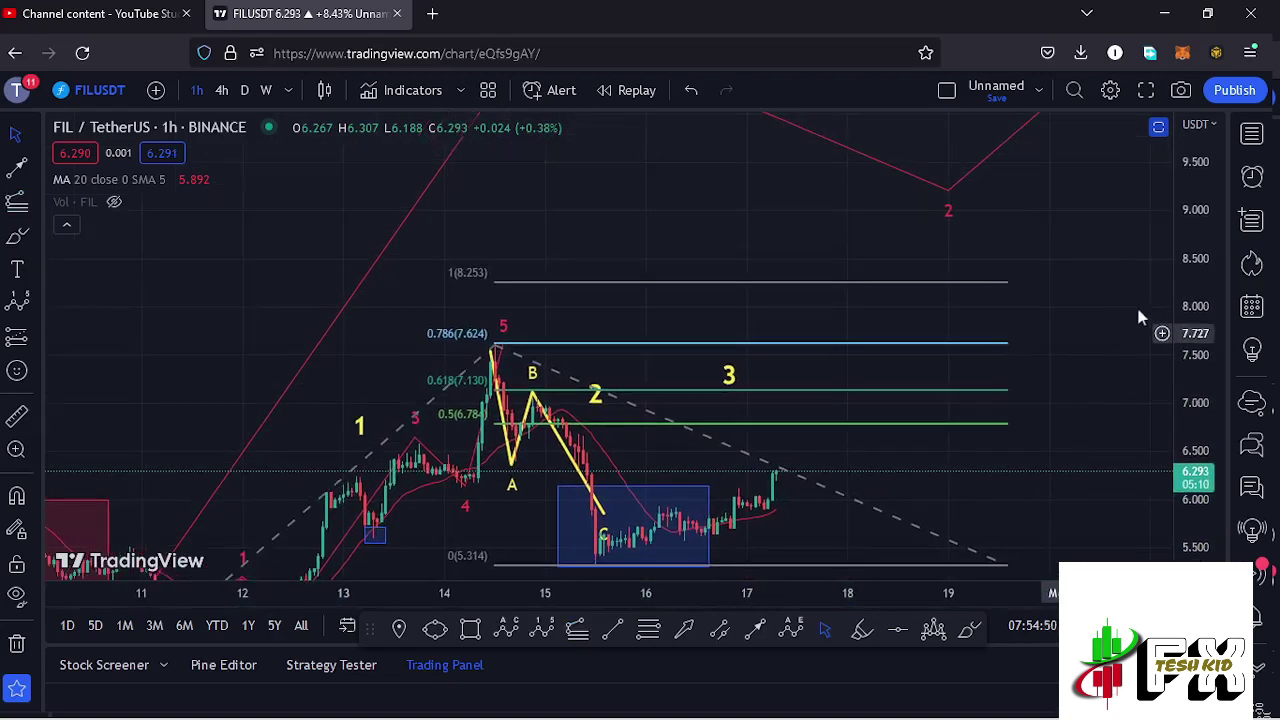
{"action": "left_click_drag", "start_coordinate": [1190, 258], "coordinate": [1190, 345]}
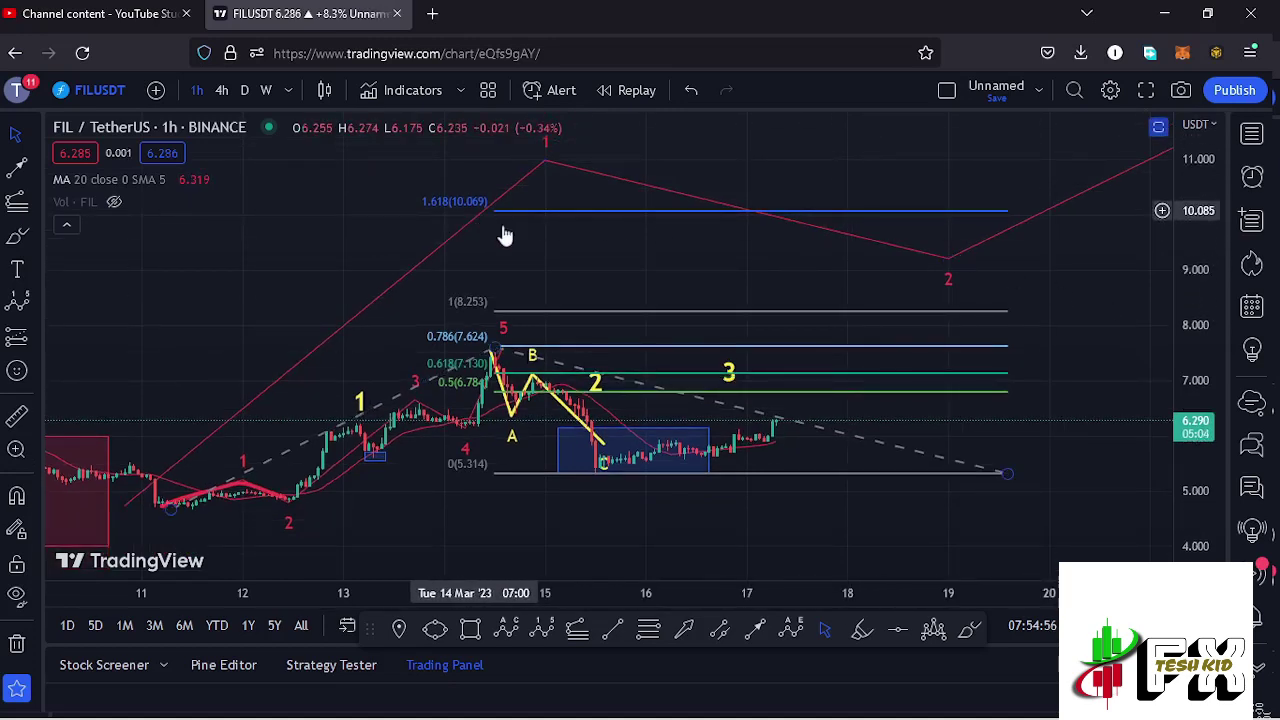
{"action": "left_click_drag", "start_coordinate": [876, 283], "coordinate": [748, 287]}
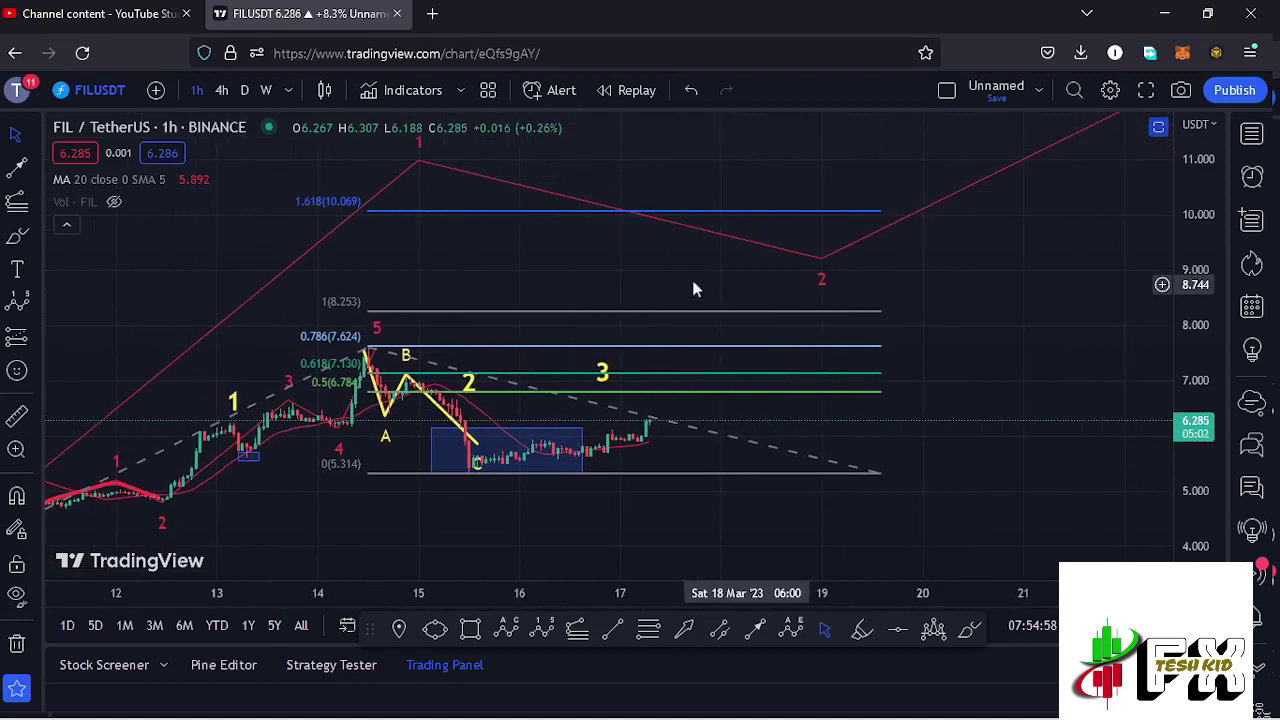
{"action": "scroll", "coordinate": [674, 280], "scroll_direction": "down", "scroll_amount": 2}
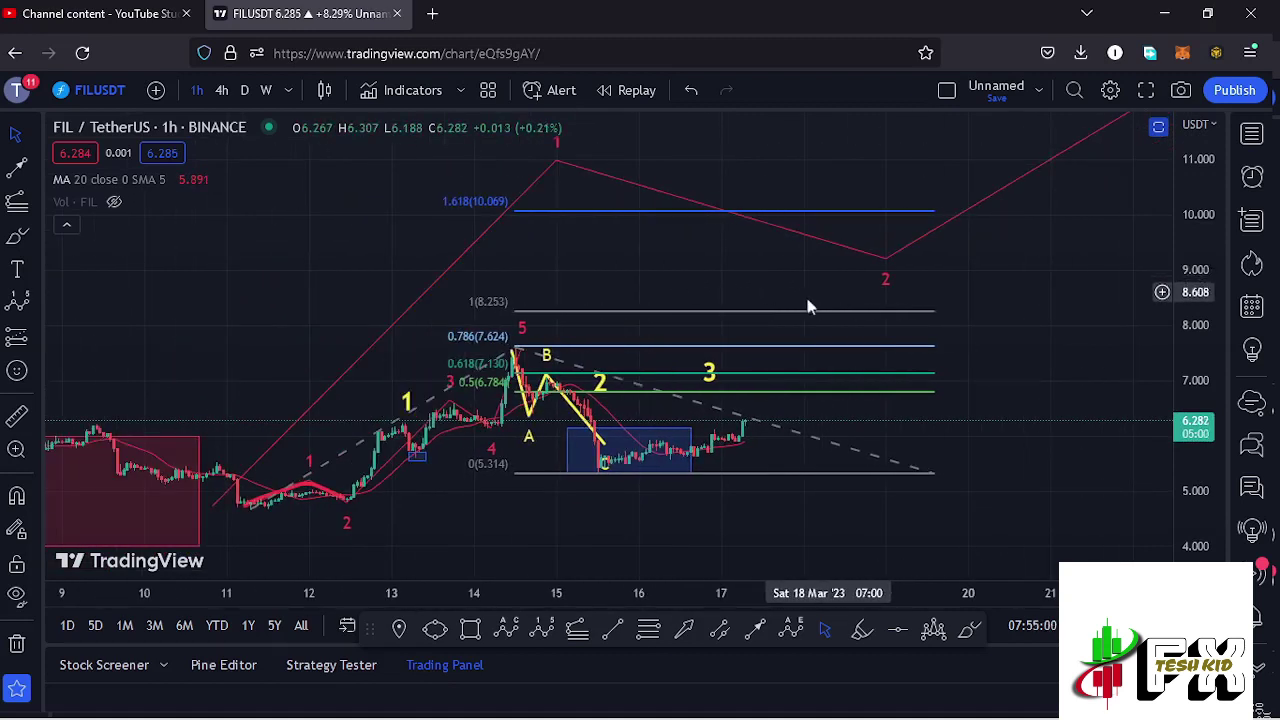
Sketch a trial 0–5 impulse wave from the C low to near 1.618, then delete it.
{"action": "left_click", "coordinate": [541, 628]}
{"action": "left_click", "coordinate": [603, 462]}
{"action": "left_click", "coordinate": [732, 359]}
{"action": "left_click", "coordinate": [749, 268]}
{"action": "left_click", "coordinate": [780, 301]}
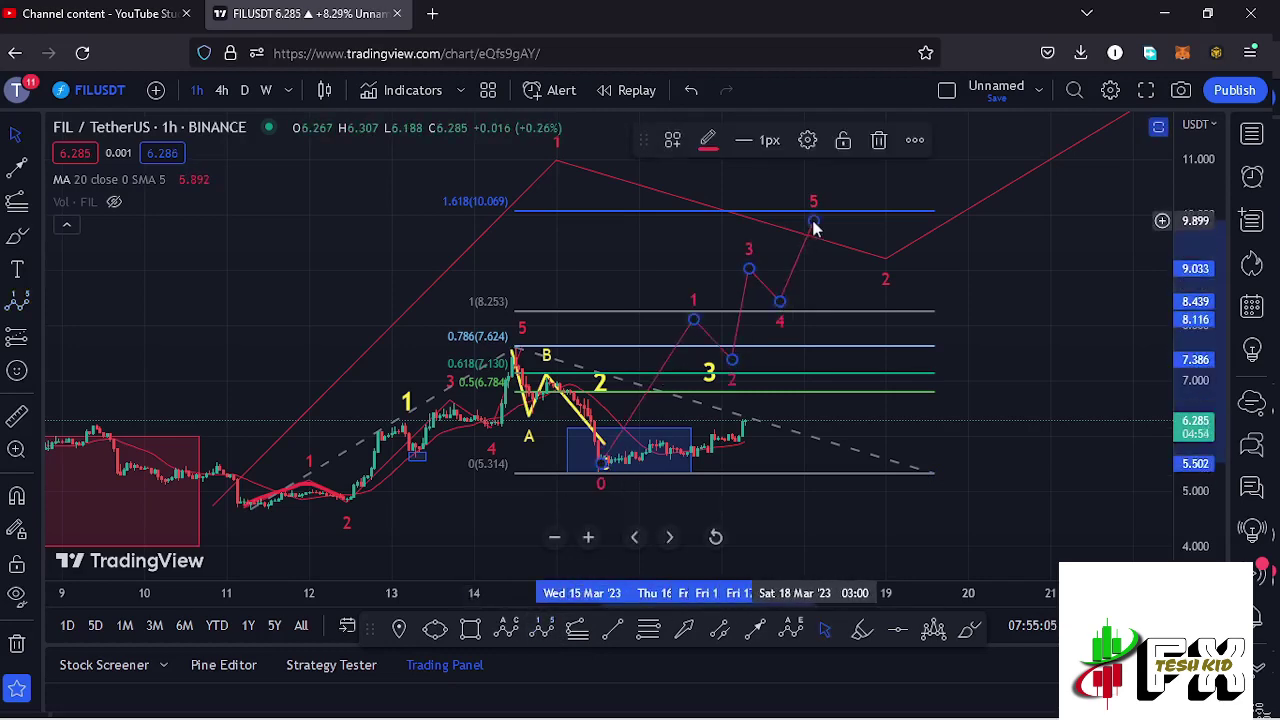
{"action": "double_click", "coordinate": [813, 224]}
{"action": "left_click", "coordinate": [815, 167]}
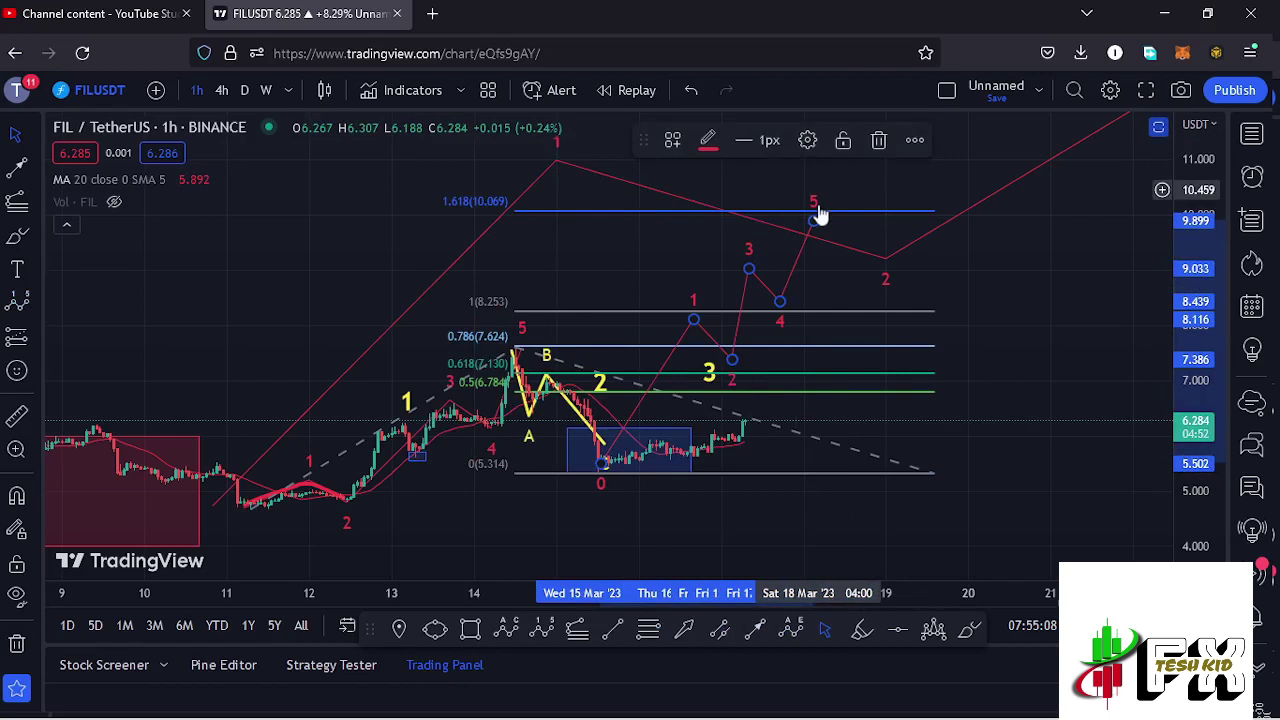
{"action": "left_click", "coordinate": [878, 142]}
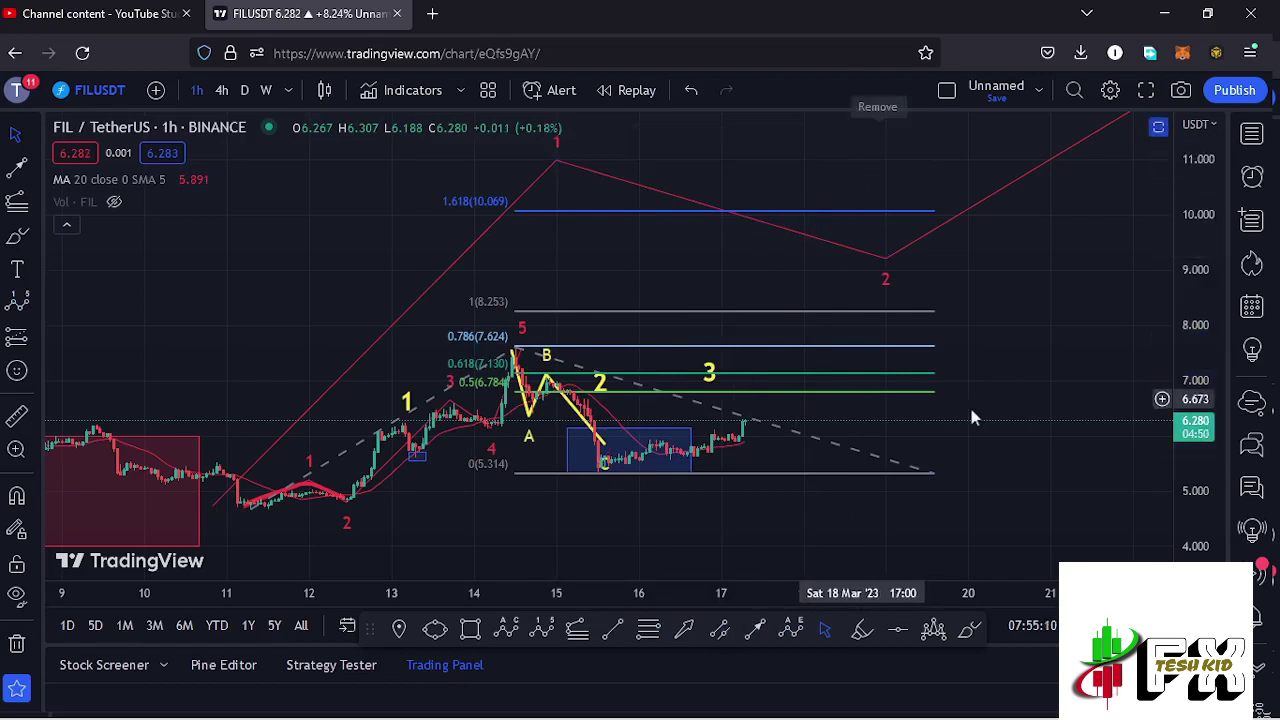
Delete the trend-based Fibonacci extension and its levels.
{"action": "left_click", "coordinate": [924, 469]}
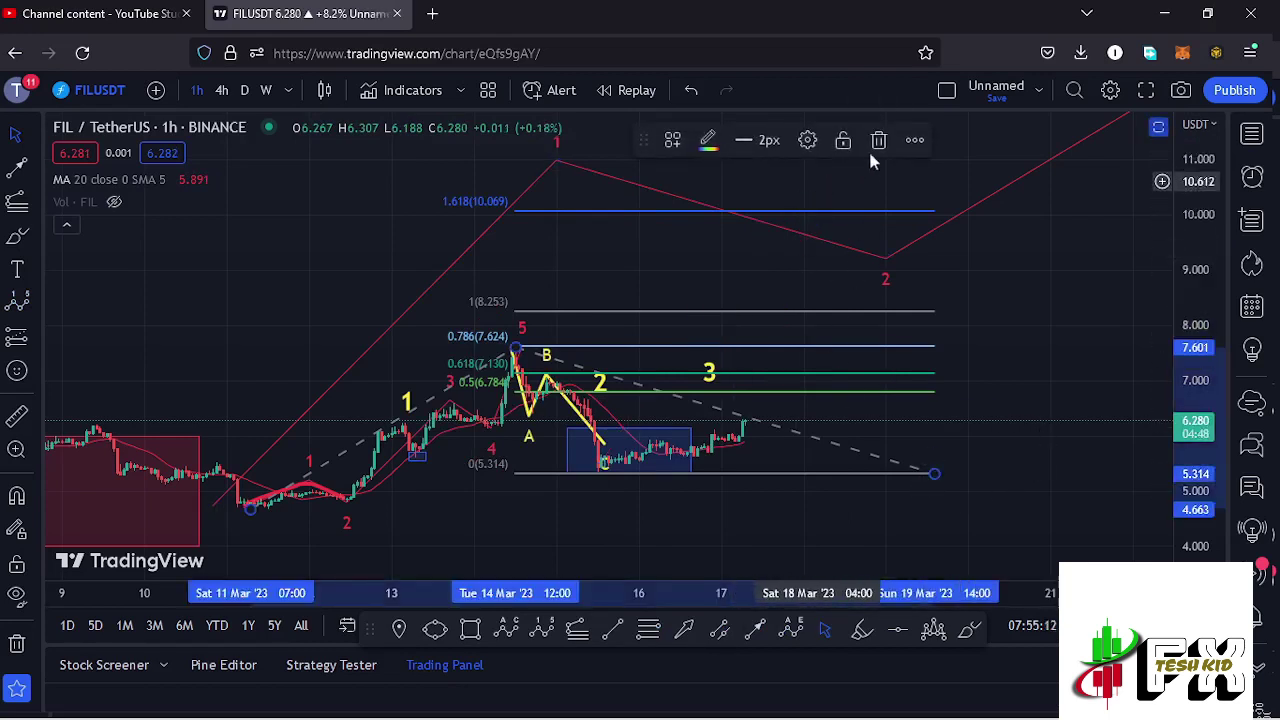
{"action": "left_click", "coordinate": [878, 142]}
{"action": "left_click_drag", "start_coordinate": [843, 500], "coordinate": [878, 412]}
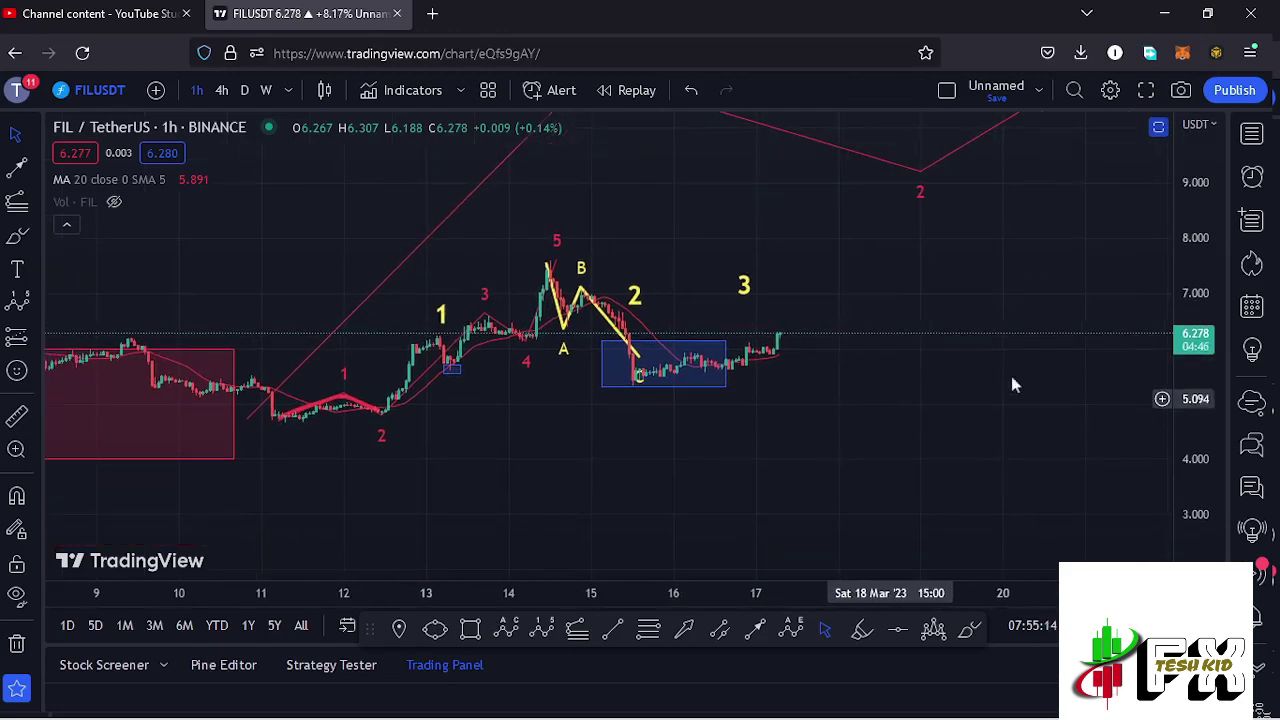
Draw a yellow arrow rising from the latest candles and nudge the yellow 1 label up-right.
{"action": "left_click_drag", "start_coordinate": [1203, 370], "coordinate": [1201, 378]}
{"action": "scroll", "coordinate": [1000, 410], "scroll_direction": "up", "scroll_amount": 2}
{"action": "left_click_drag", "start_coordinate": [768, 418], "coordinate": [858, 442]}
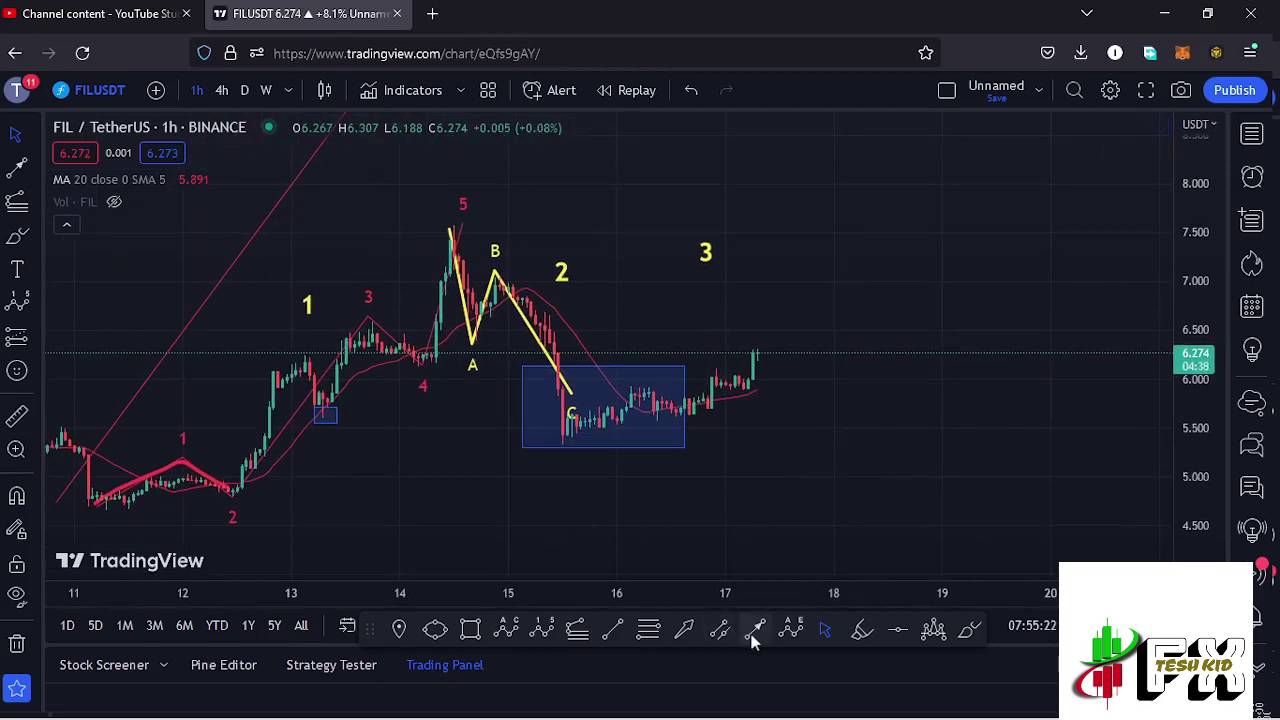
{"action": "left_click_drag", "start_coordinate": [743, 378], "coordinate": [761, 283]}
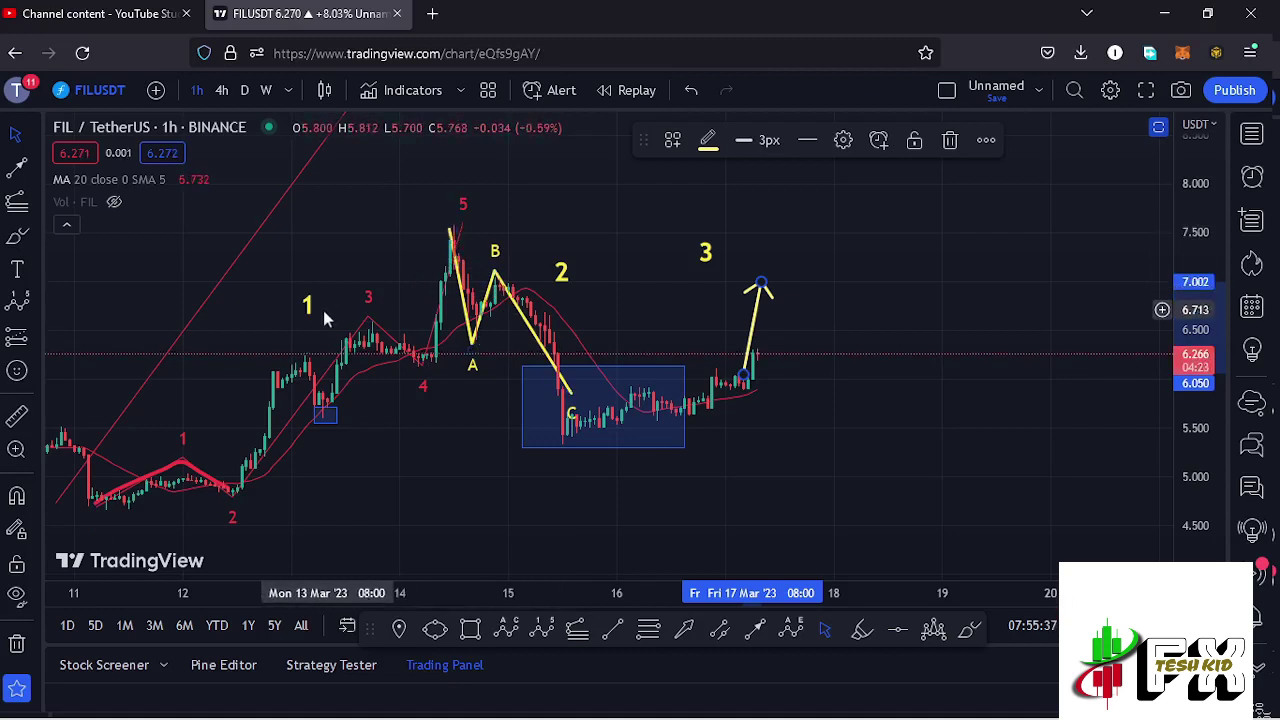
{"action": "left_click_drag", "start_coordinate": [308, 305], "coordinate": [350, 268]}
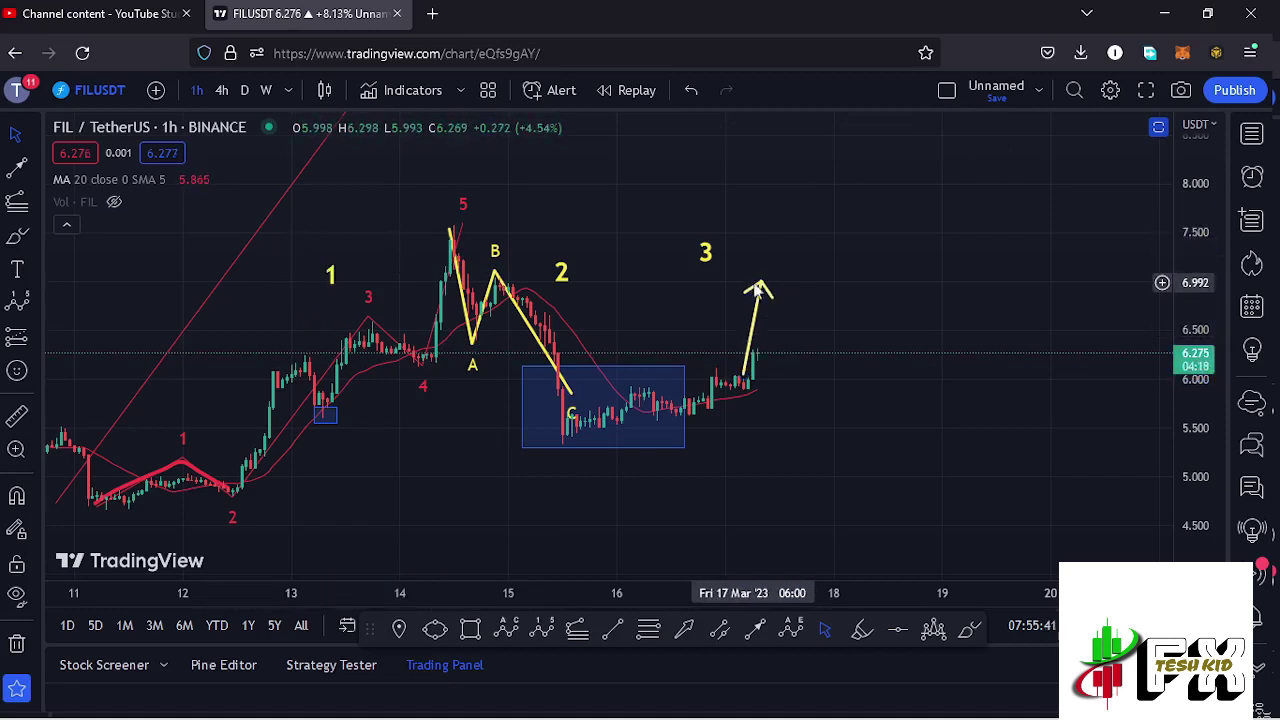
{"action": "left_click_drag", "start_coordinate": [760, 286], "coordinate": [768, 200]}
Lengthen the arrow's tip to about 9.0 and restore the RSI and MACD panes.
{"action": "left_click_drag", "start_coordinate": [861, 234], "coordinate": [803, 380]}
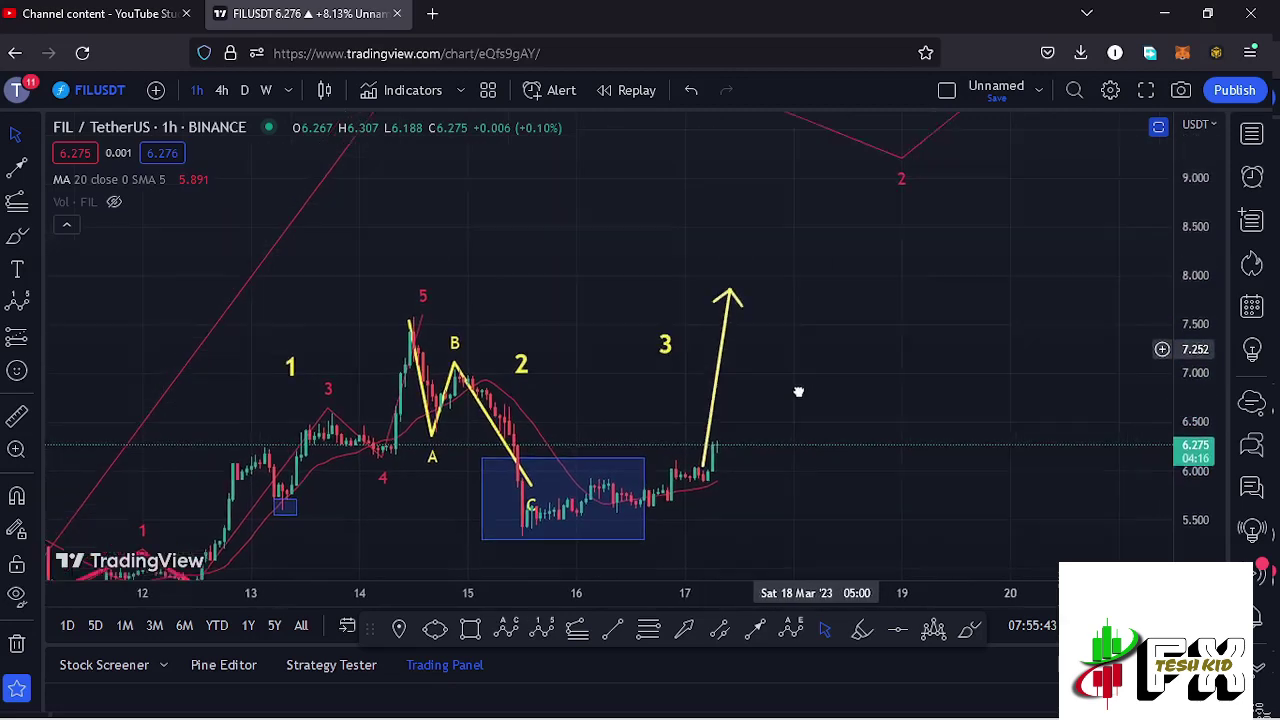
{"action": "left_click_drag", "start_coordinate": [1181, 220], "coordinate": [1181, 270]}
{"action": "scroll", "coordinate": [1039, 365], "scroll_direction": "down", "scroll_amount": 2}
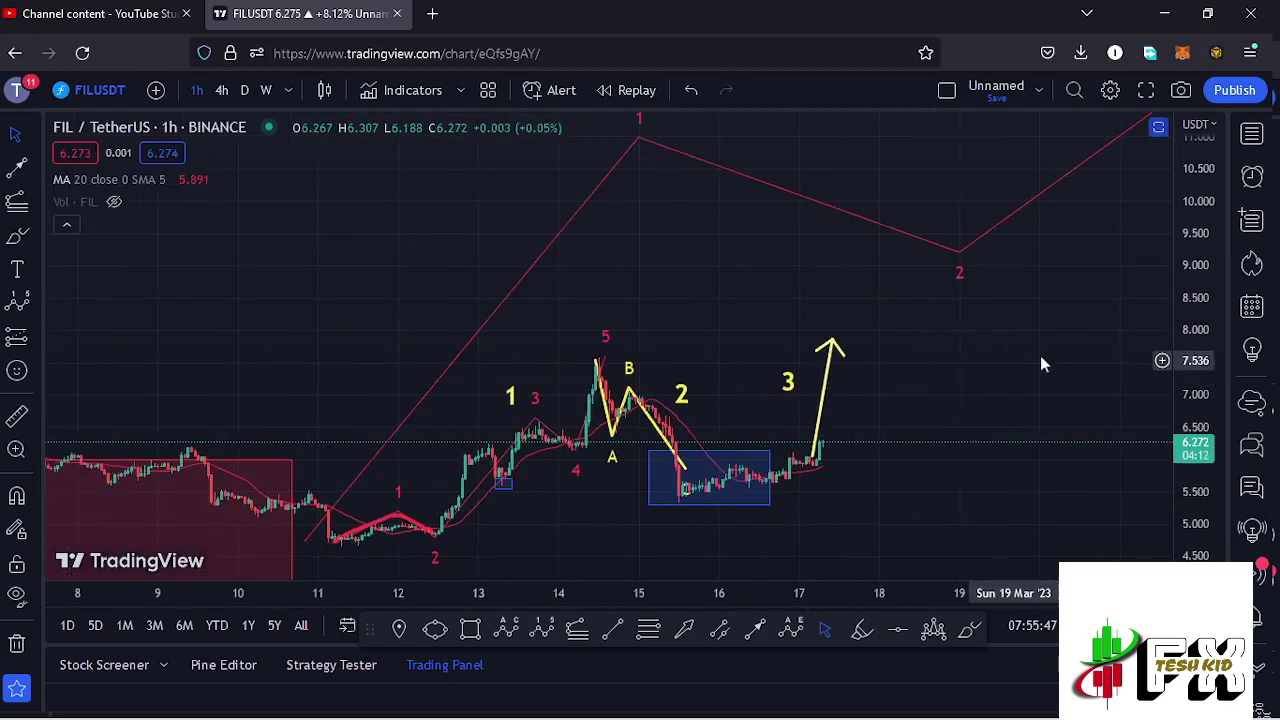
{"action": "left_click_drag", "start_coordinate": [966, 374], "coordinate": [783, 400]}
{"action": "left_click_drag", "start_coordinate": [681, 380], "coordinate": [693, 295]}
{"action": "left_click", "coordinate": [732, 444]}
{"action": "left_click_drag", "start_coordinate": [765, 400], "coordinate": [790, 316]}
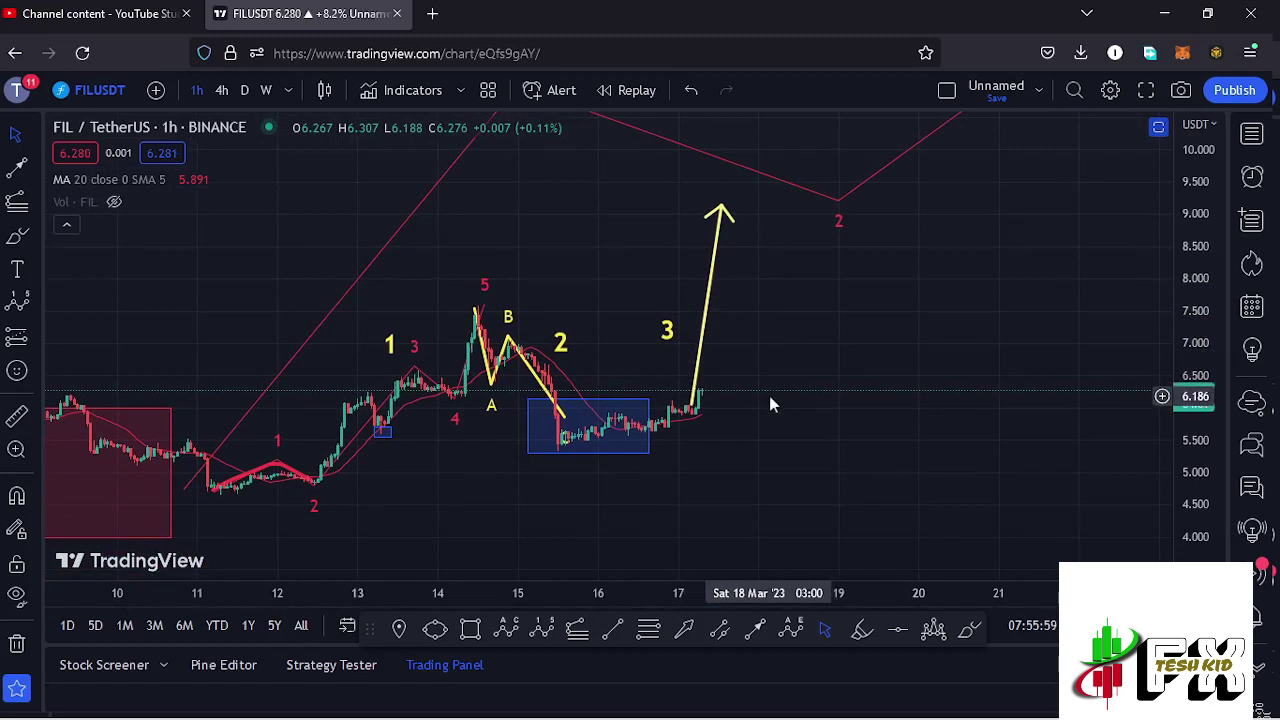
{"action": "double_click", "coordinate": [775, 463]}
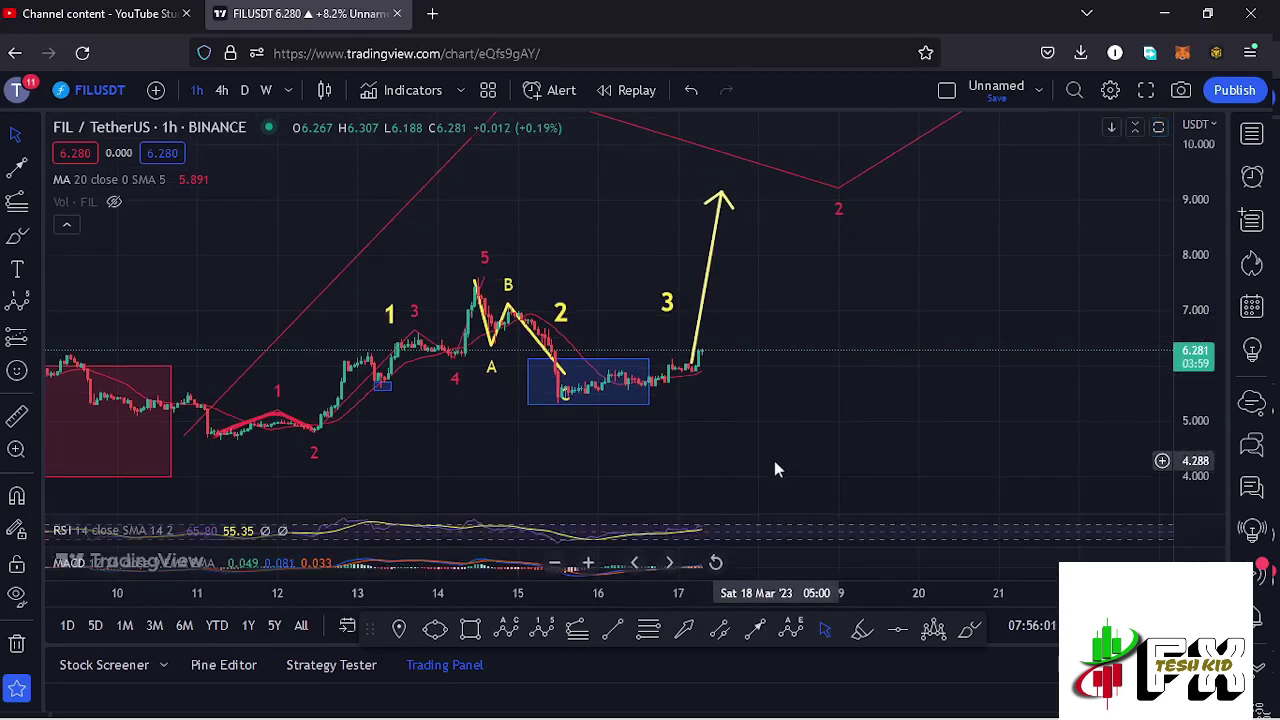
Put FIL/USDT on 4h, view the RSI maximized and restore it, then maximize the MACD.
{"action": "left_click", "coordinate": [223, 90]}
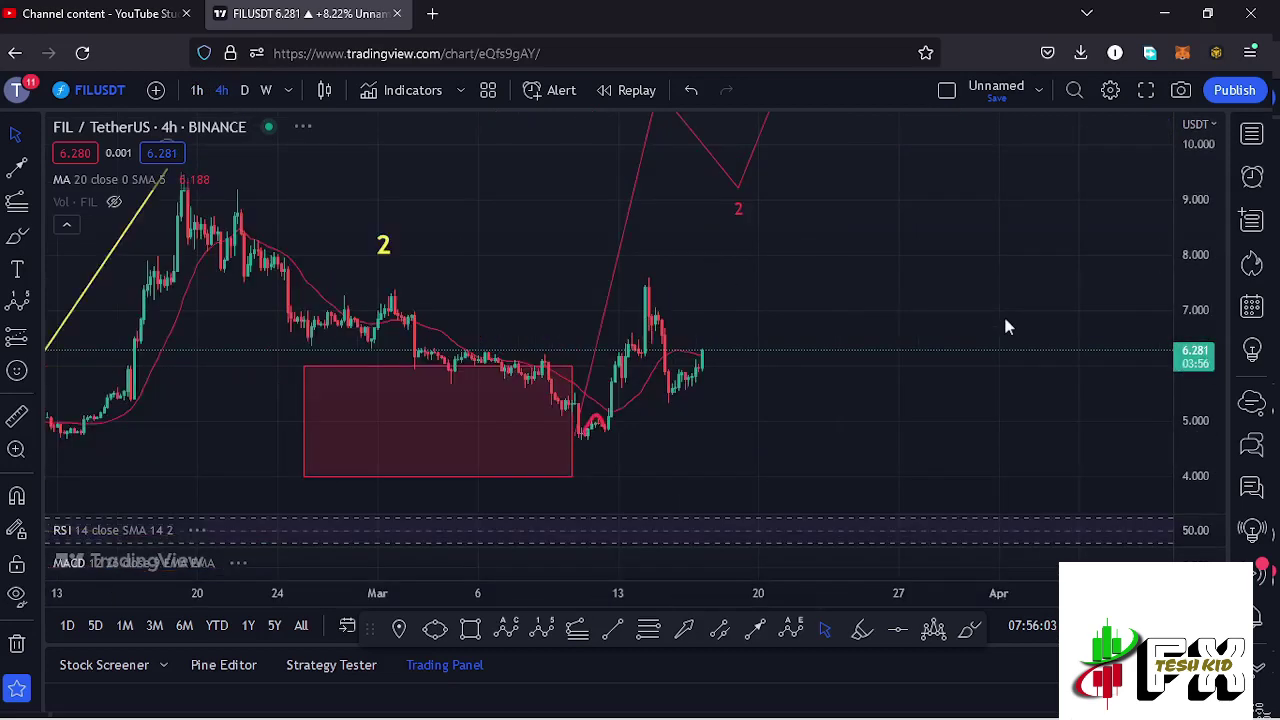
{"action": "left_click", "coordinate": [1155, 530]}
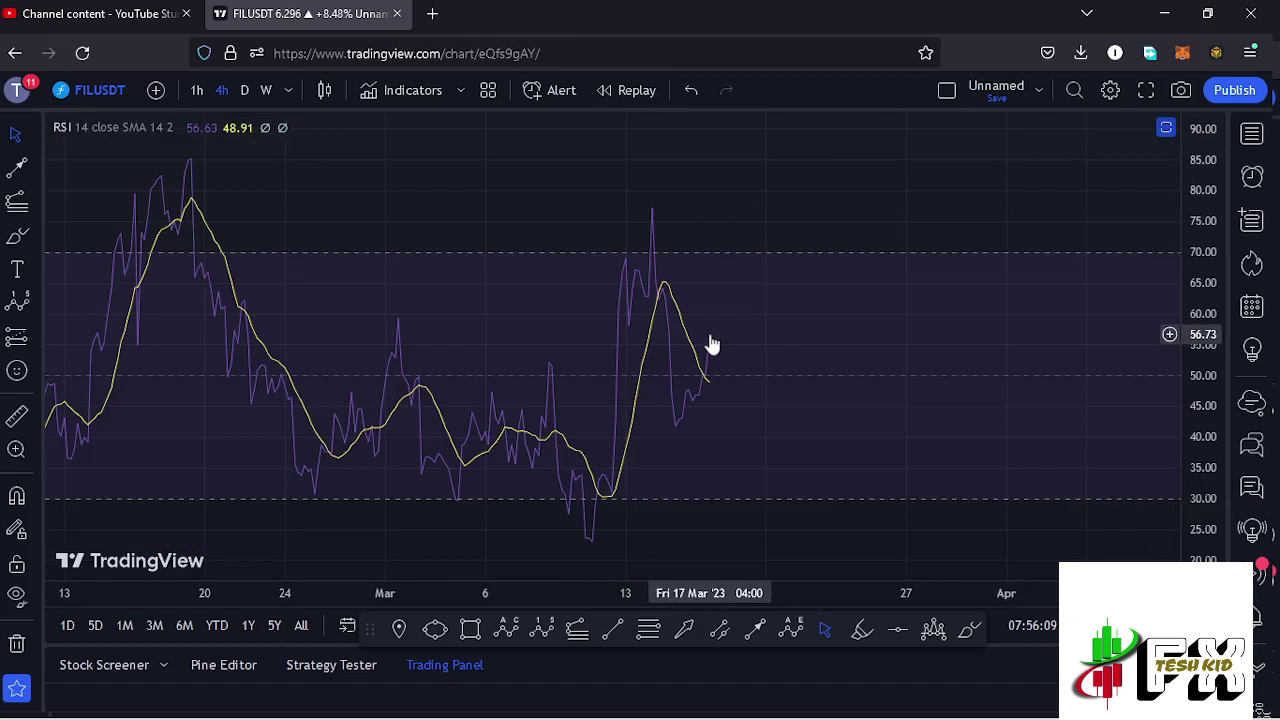
{"action": "left_click", "coordinate": [1166, 129]}
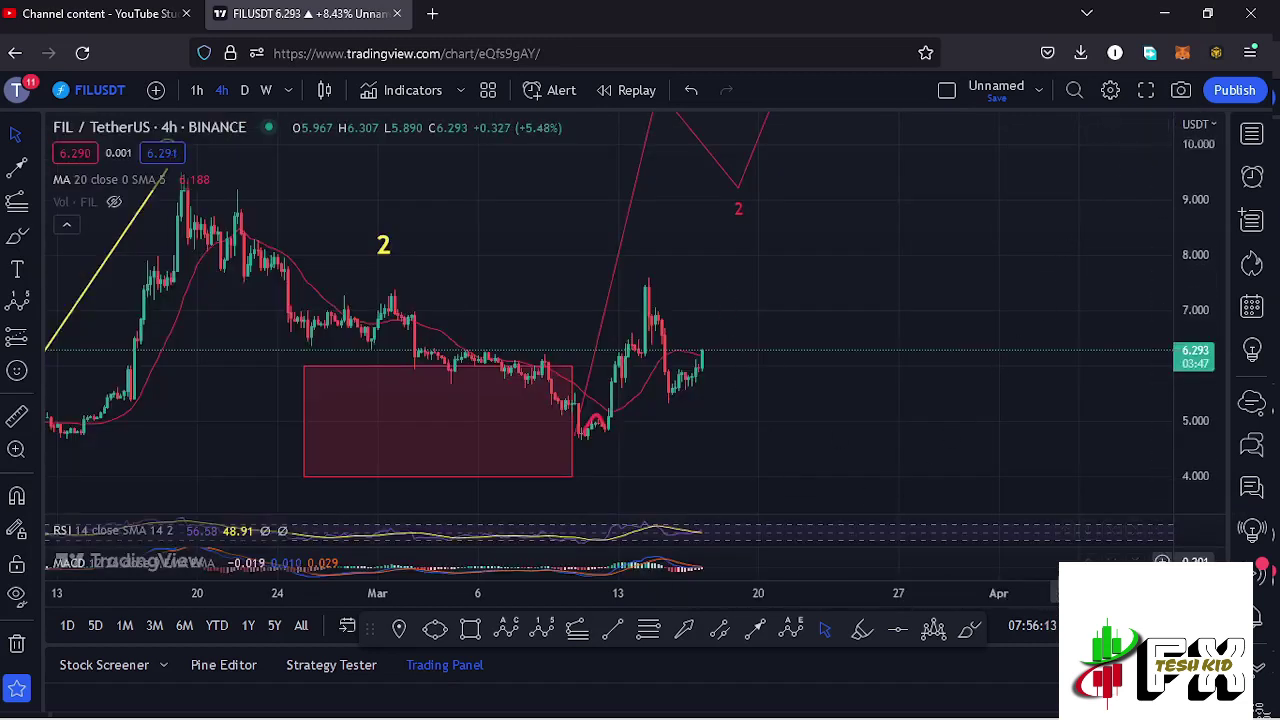
{"action": "left_click", "coordinate": [1160, 560]}
Inspect the latest and earlier 4h MACD histogram bars and crossovers, then shrink MACD back to its small pane.
{"action": "scroll", "coordinate": [720, 525], "scroll_direction": "up", "scroll_amount": 3}
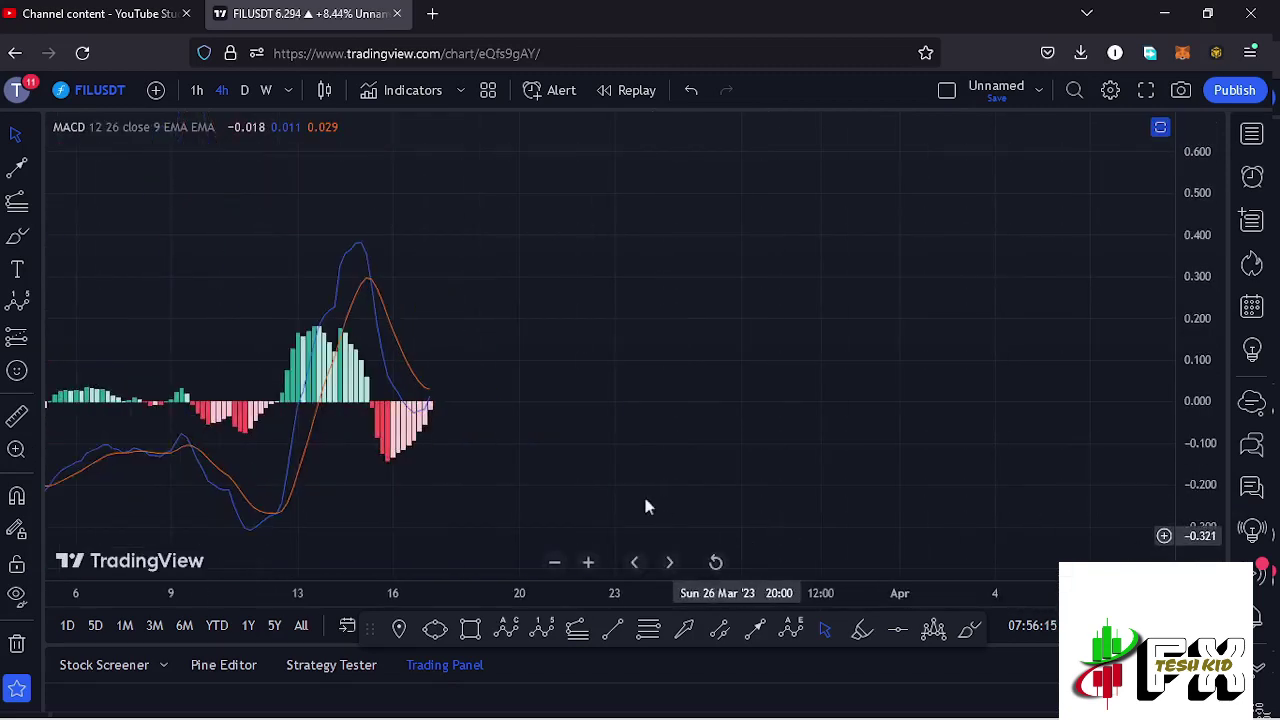
{"action": "left_click_drag", "start_coordinate": [683, 494], "coordinate": [1026, 489]}
{"action": "scroll", "coordinate": [833, 486], "scroll_direction": "up", "scroll_amount": 2}
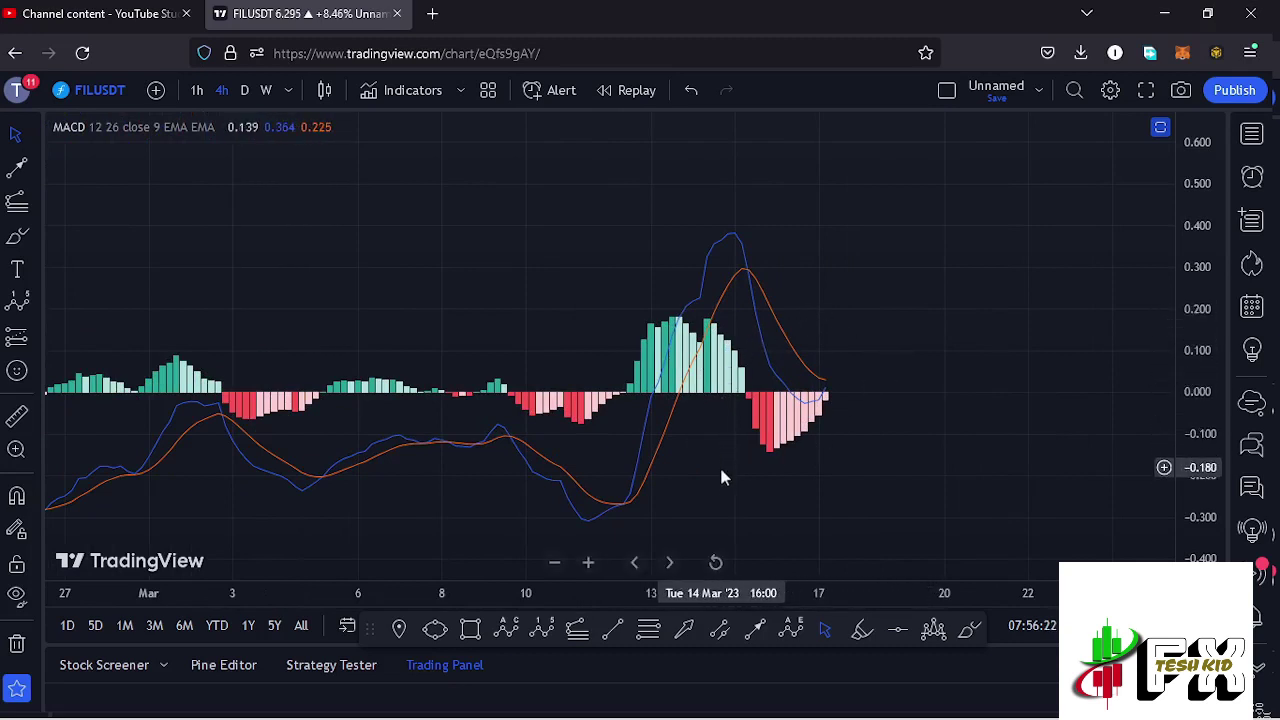
{"action": "scroll", "coordinate": [806, 433], "scroll_direction": "up", "scroll_amount": 2}
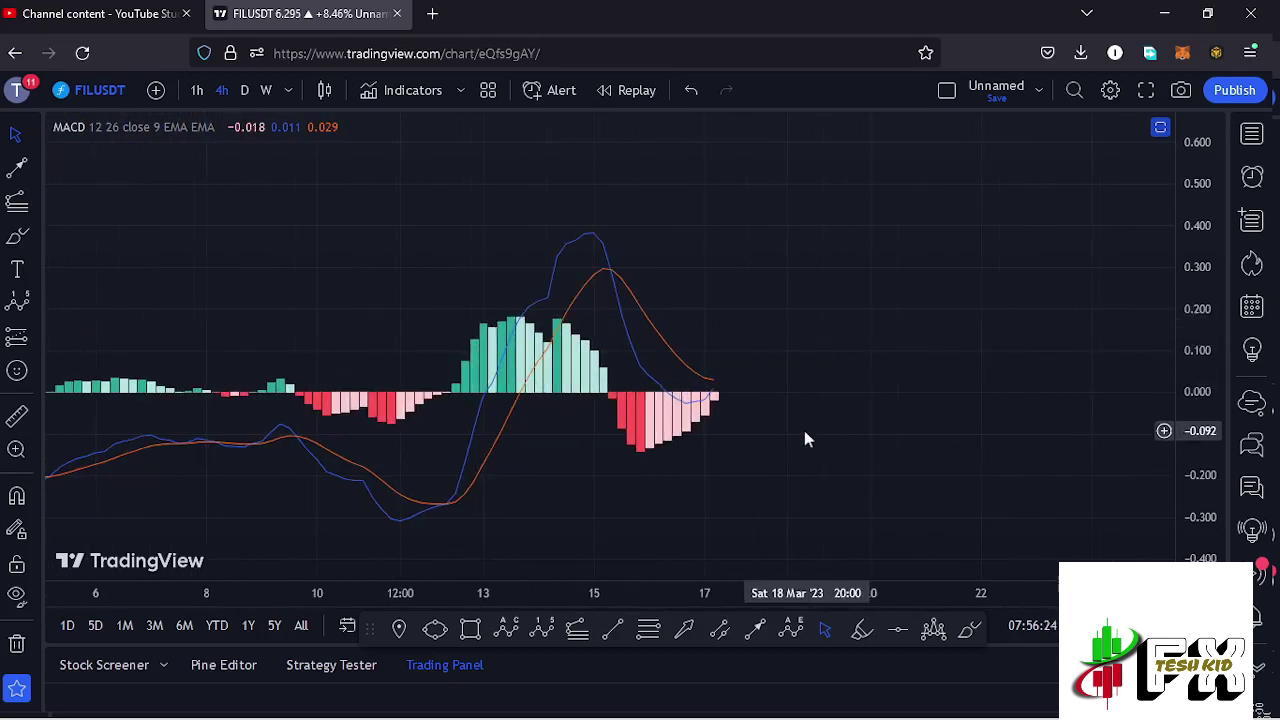
{"action": "left_click_drag", "start_coordinate": [727, 490], "coordinate": [949, 480]}
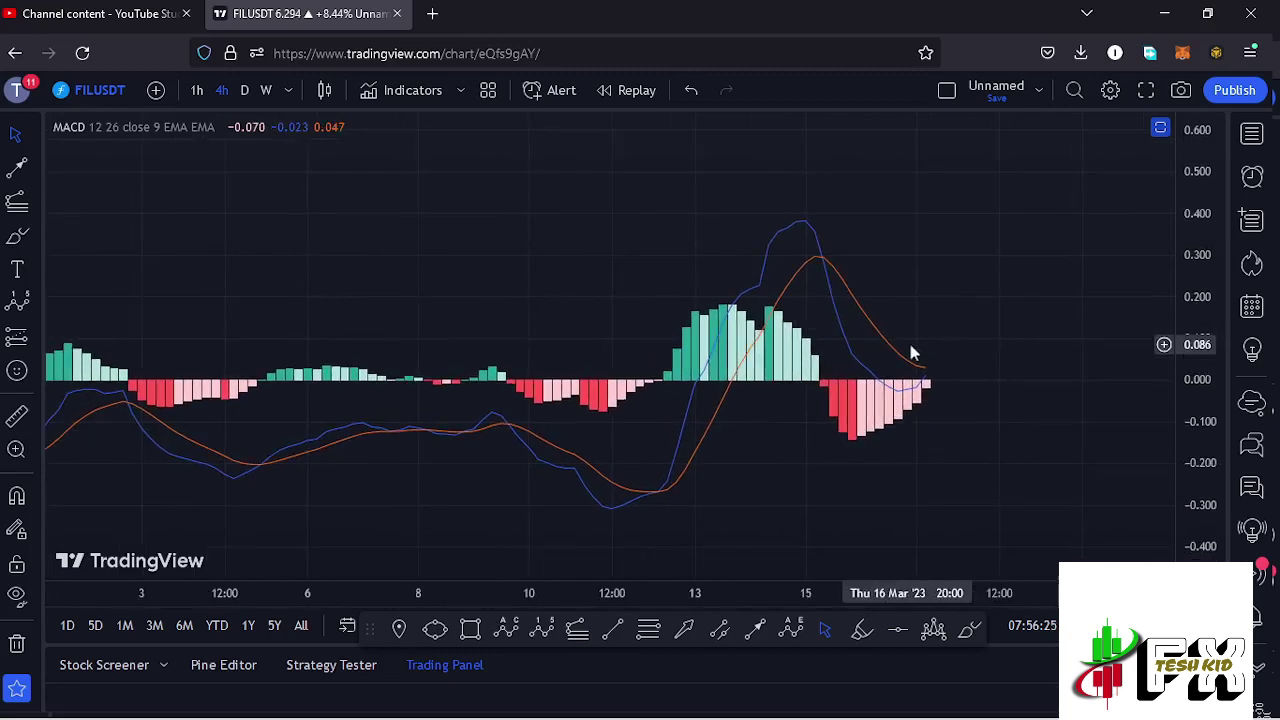
{"action": "double_click", "coordinate": [997, 303]}
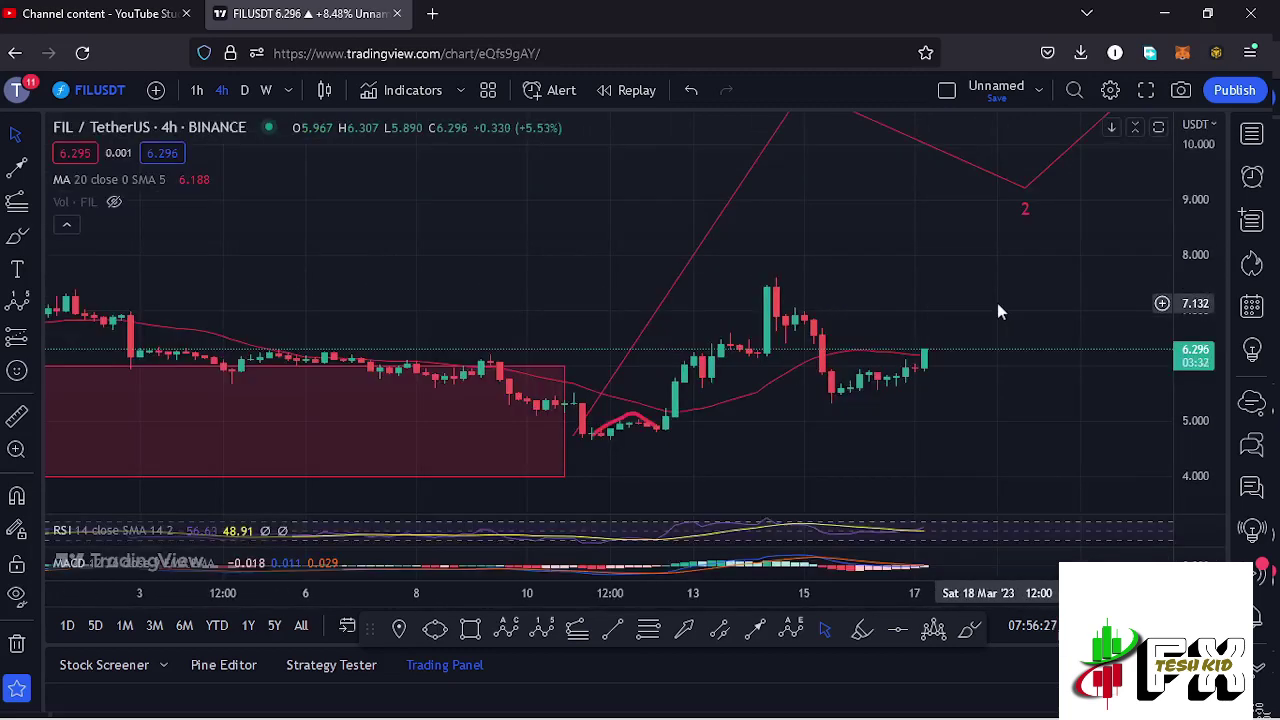